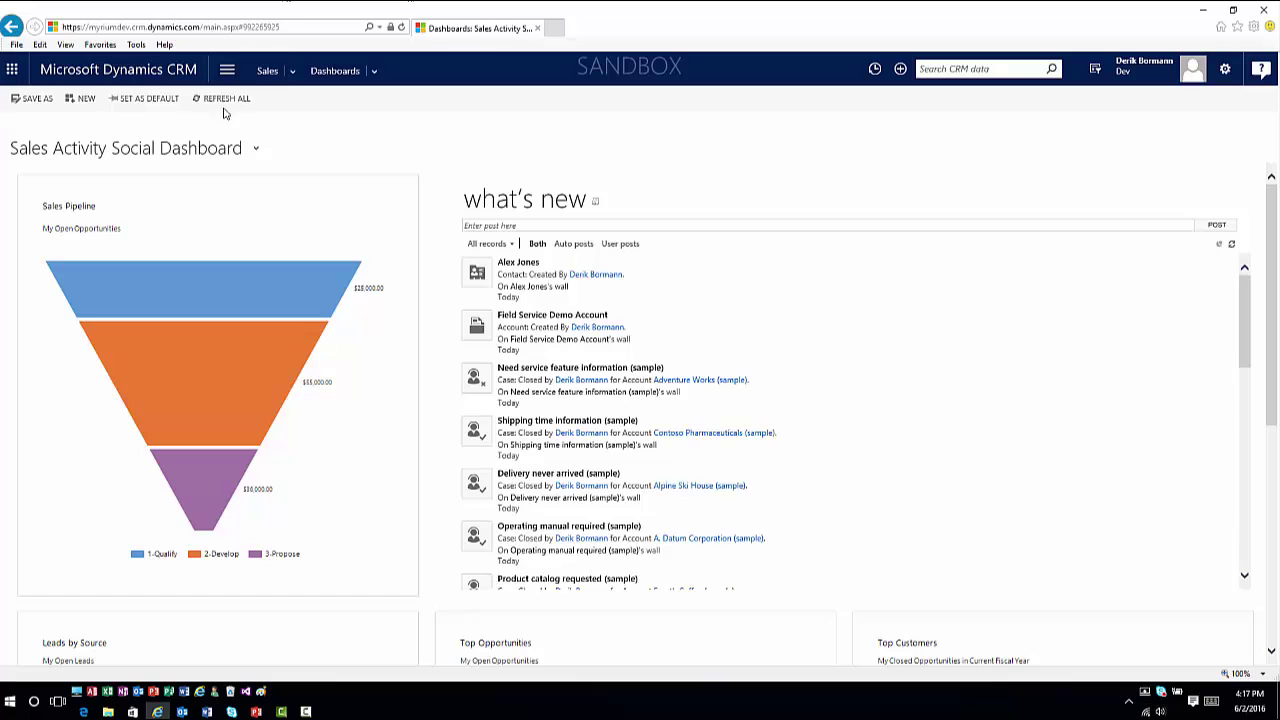
Open the Field Service administration area and view the active Work Order Types.
{"action": "left_click", "coordinate": [220, 75]}
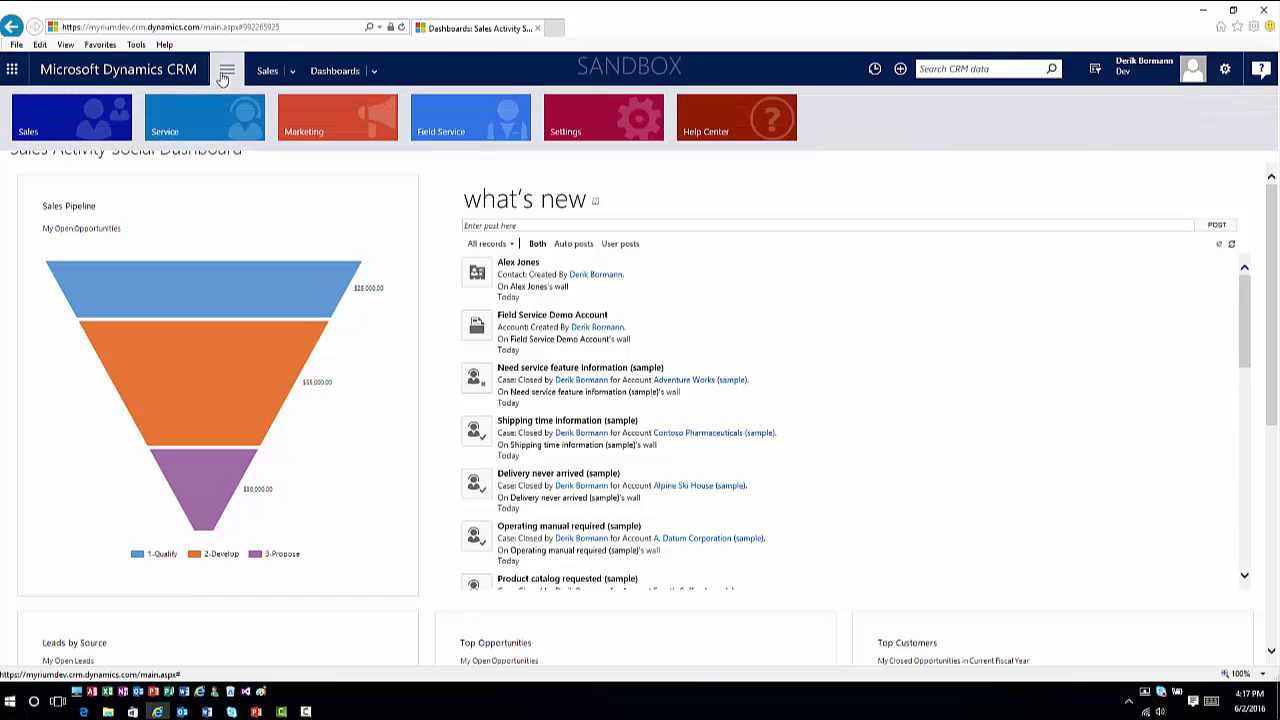
{"action": "left_click", "coordinate": [463, 118]}
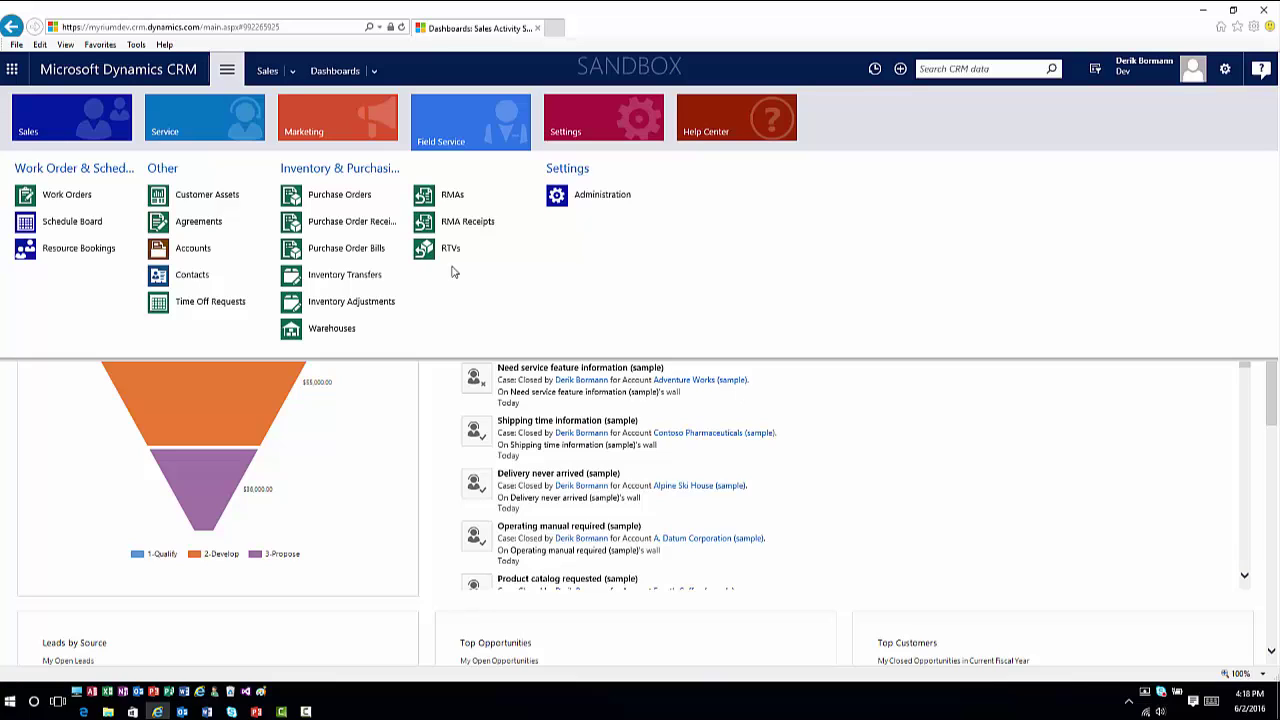
{"action": "left_click", "coordinate": [605, 196]}
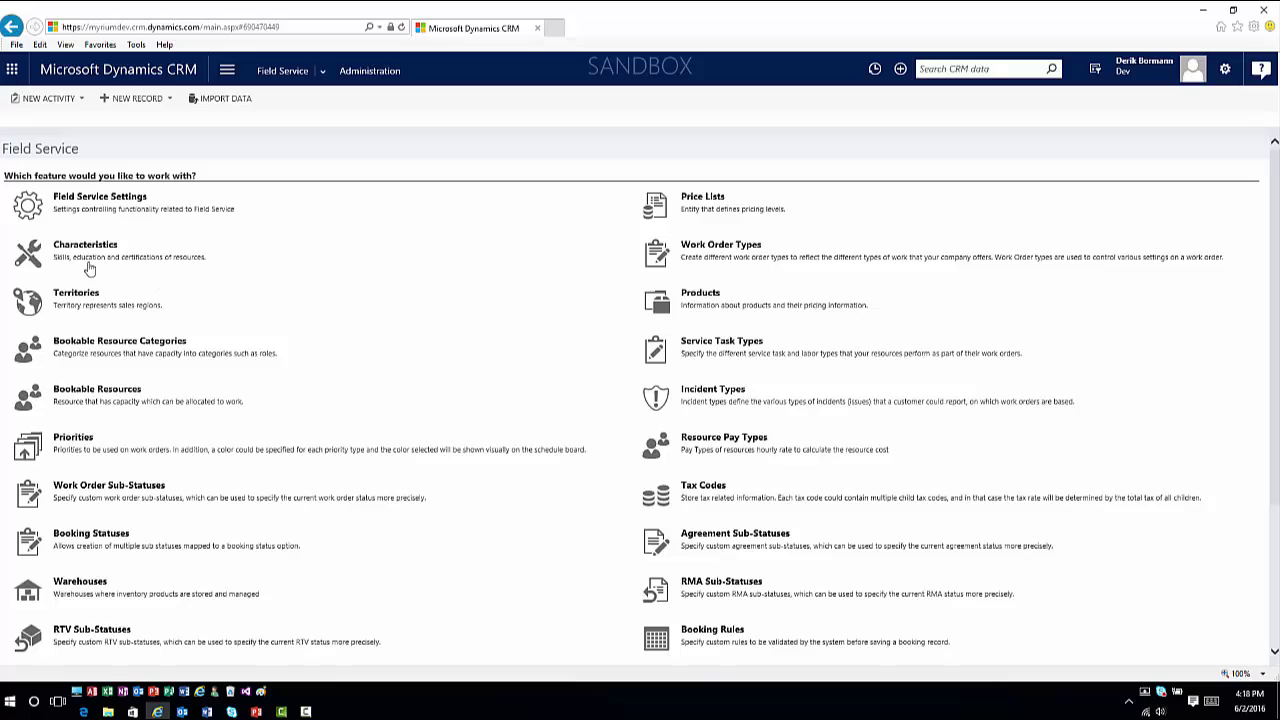
{"action": "left_click", "coordinate": [726, 253]}
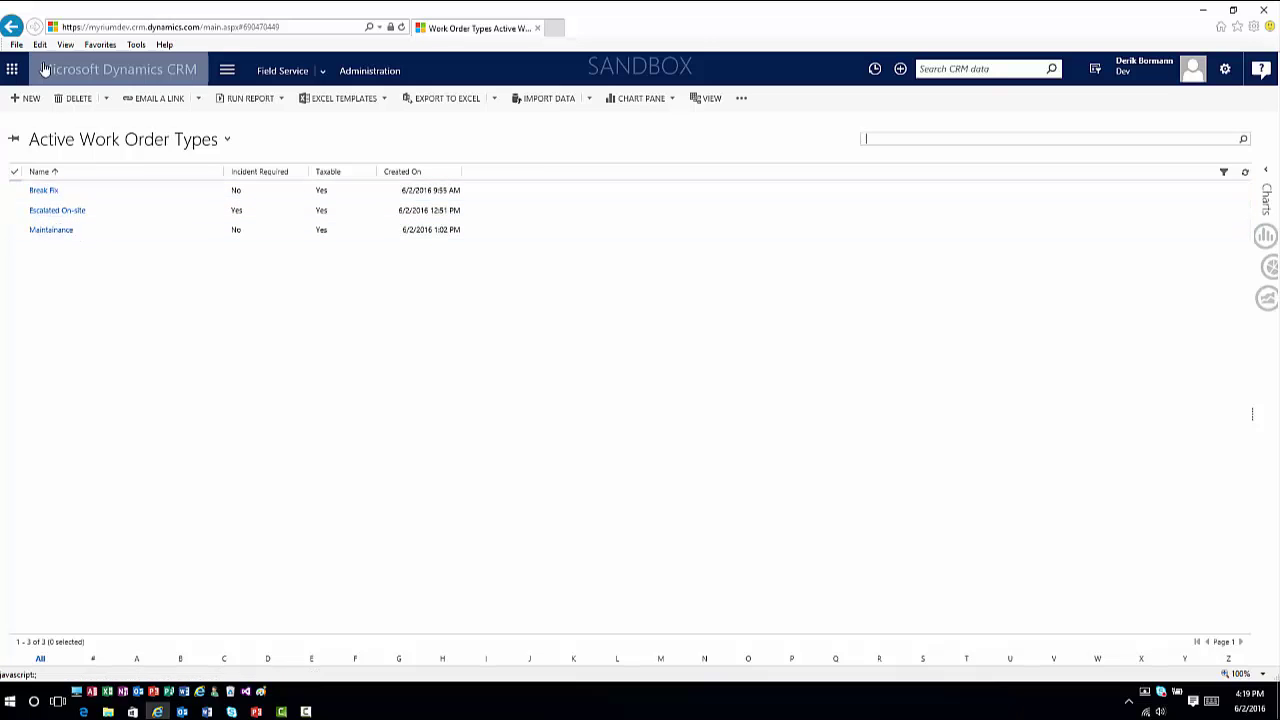
View the Bookable Resource Categories and the active Bookable Resources from Field Service administration.
{"action": "left_click", "coordinate": [10, 27]}
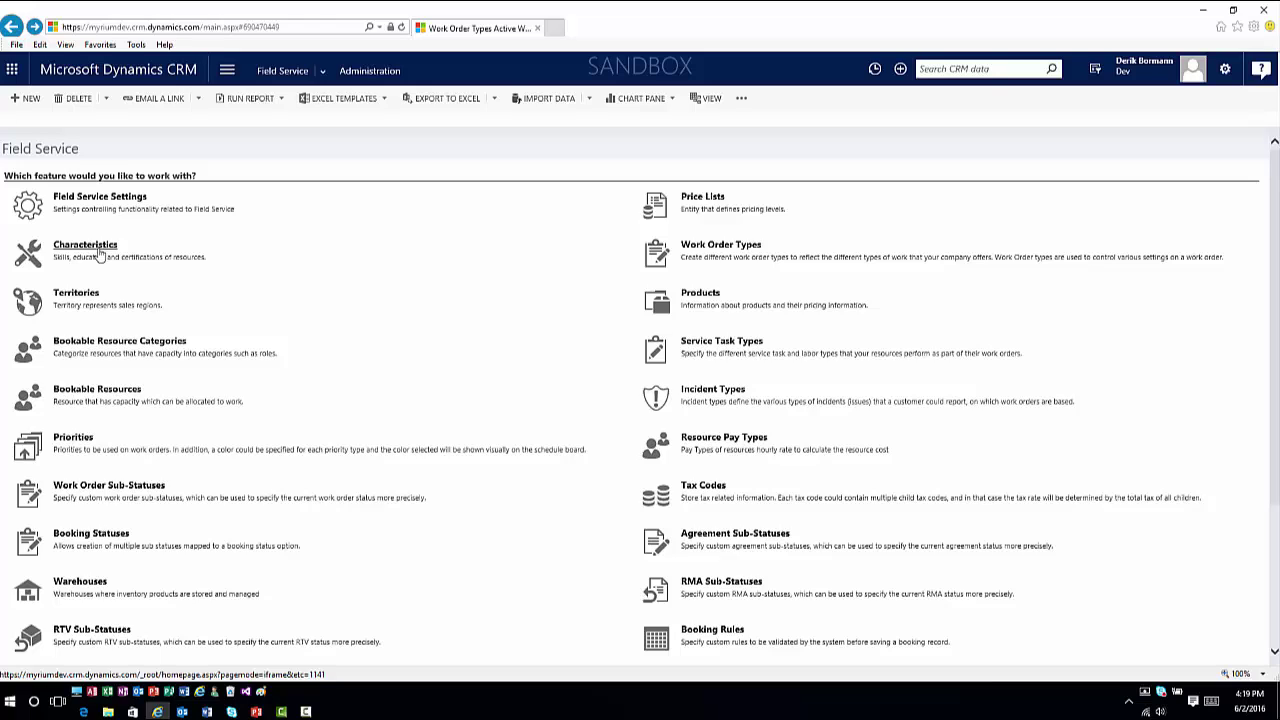
{"action": "left_click", "coordinate": [136, 346]}
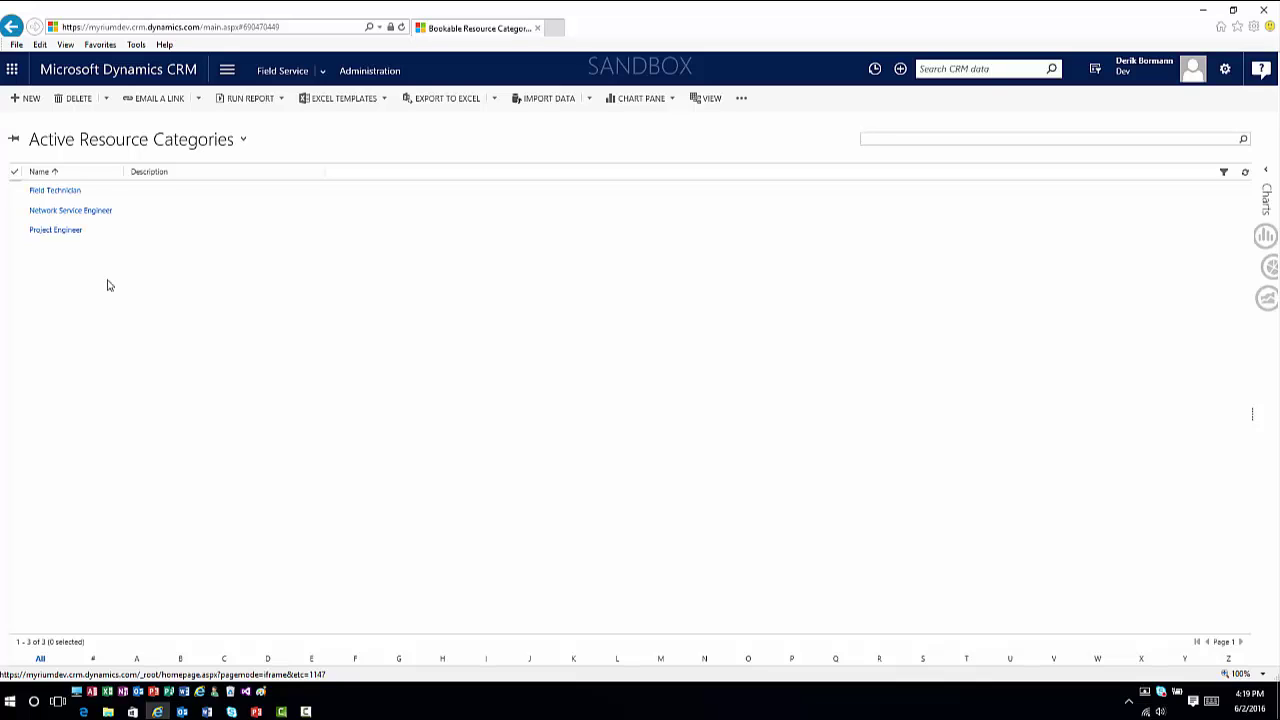
{"action": "left_click", "coordinate": [11, 27]}
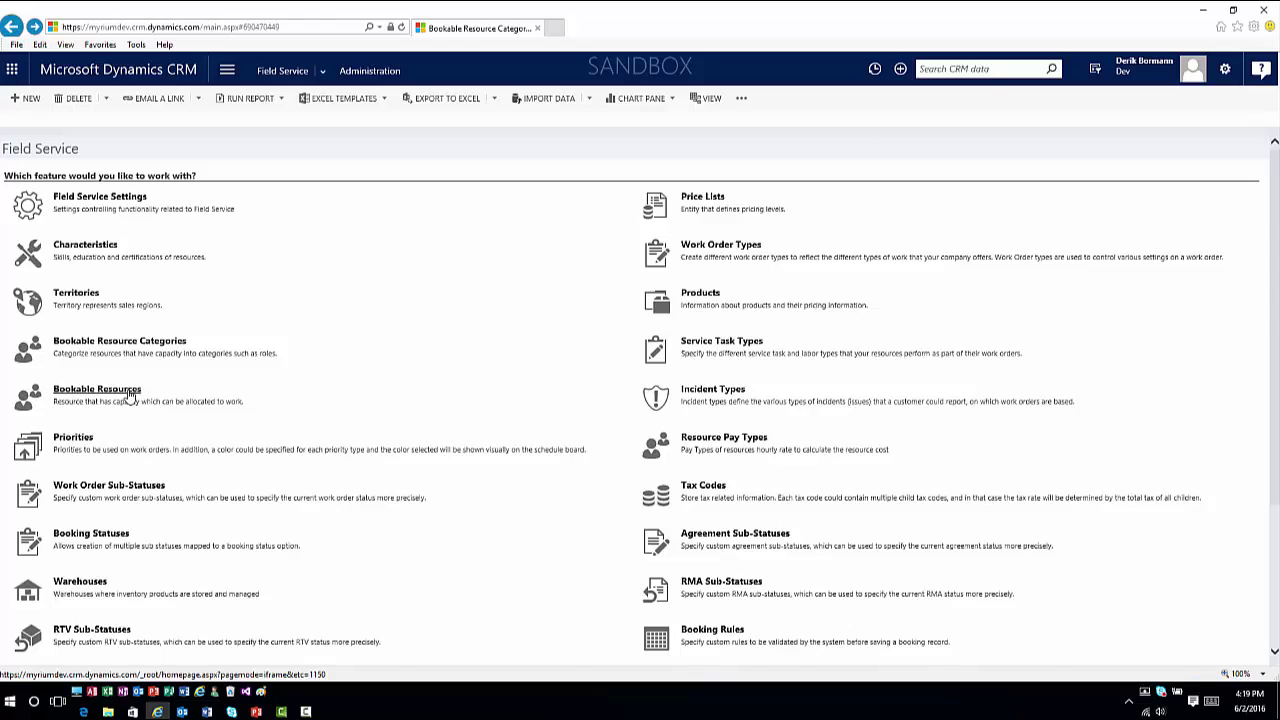
{"action": "left_click", "coordinate": [129, 397]}
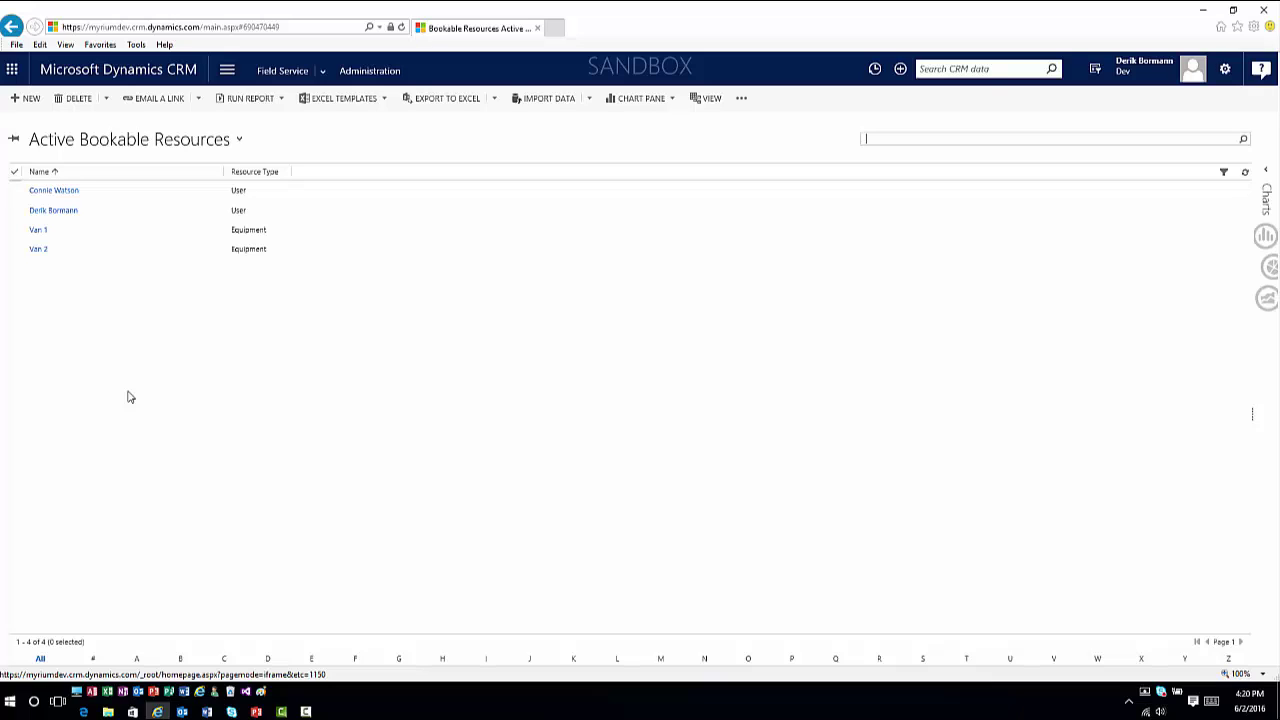
Try the Equipment, Account and User resource types on a new bookable resource, and return to Field Service administration without saving.
{"action": "left_click", "coordinate": [18, 103]}
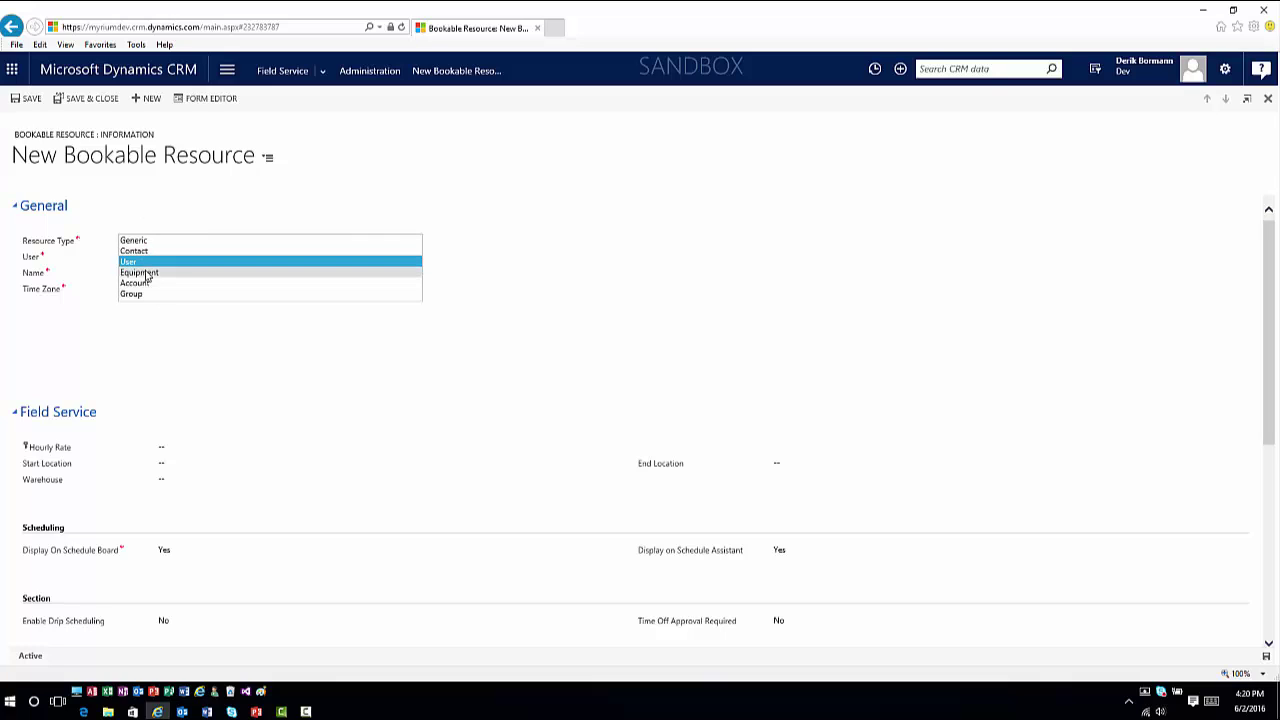
{"action": "left_click", "coordinate": [146, 274]}
{"action": "left_click", "coordinate": [148, 244]}
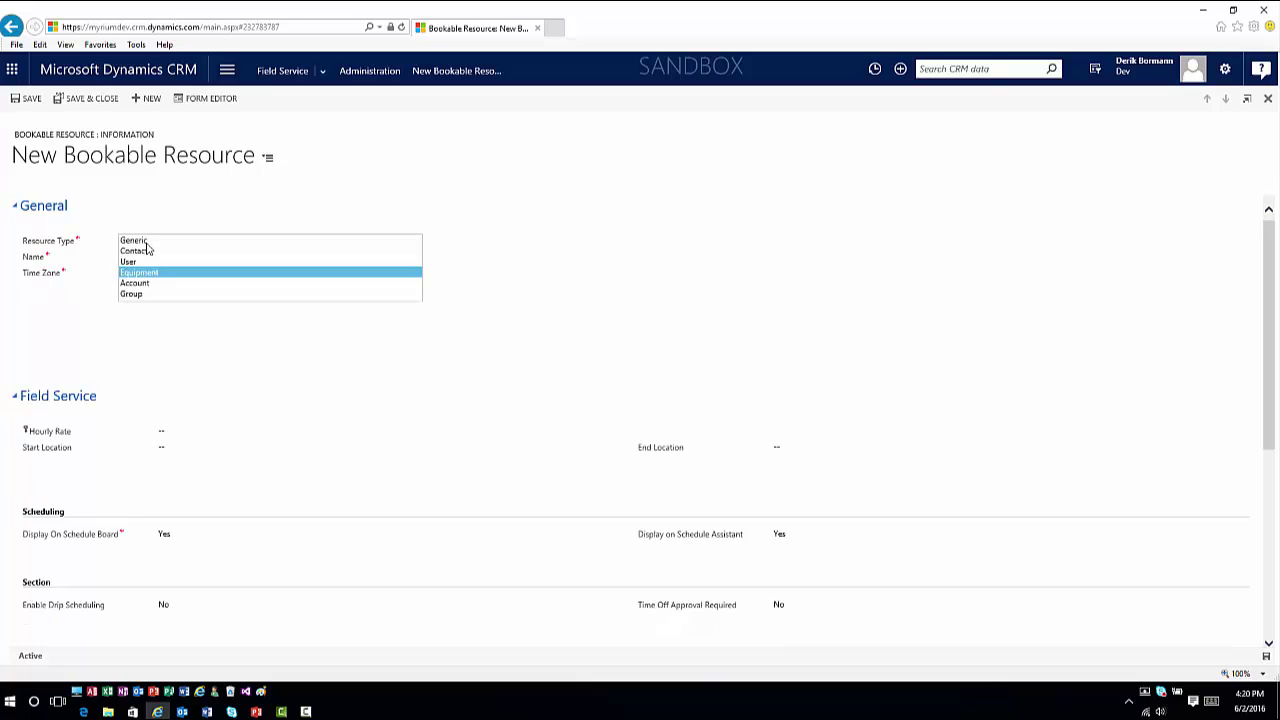
{"action": "left_click", "coordinate": [148, 284]}
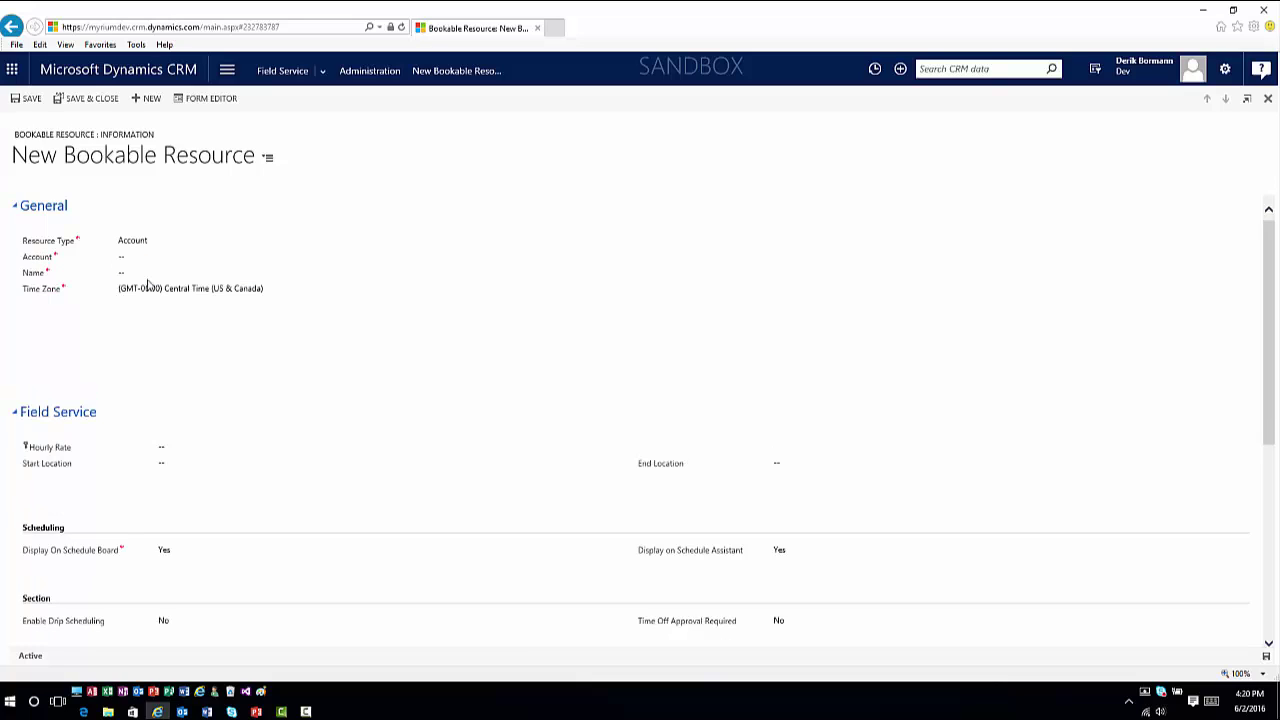
{"action": "left_click", "coordinate": [150, 242]}
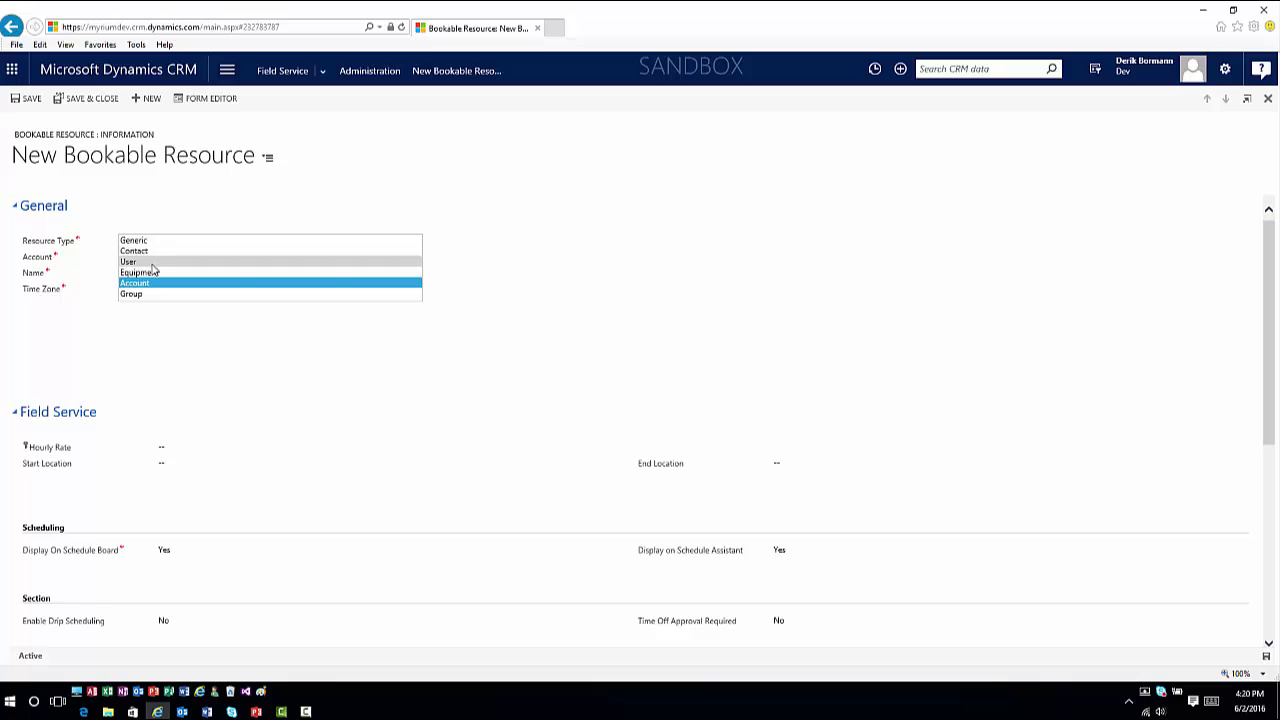
{"action": "left_click", "coordinate": [130, 261]}
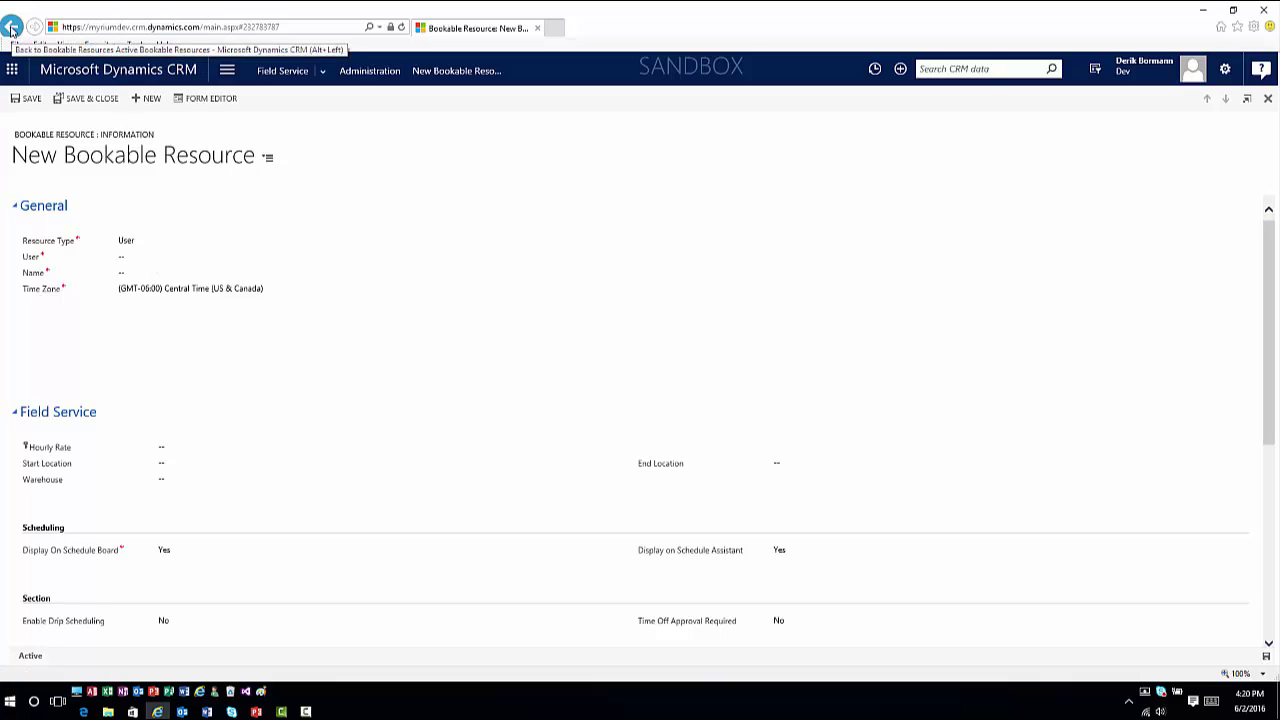
{"action": "right_click", "coordinate": [11, 27]}
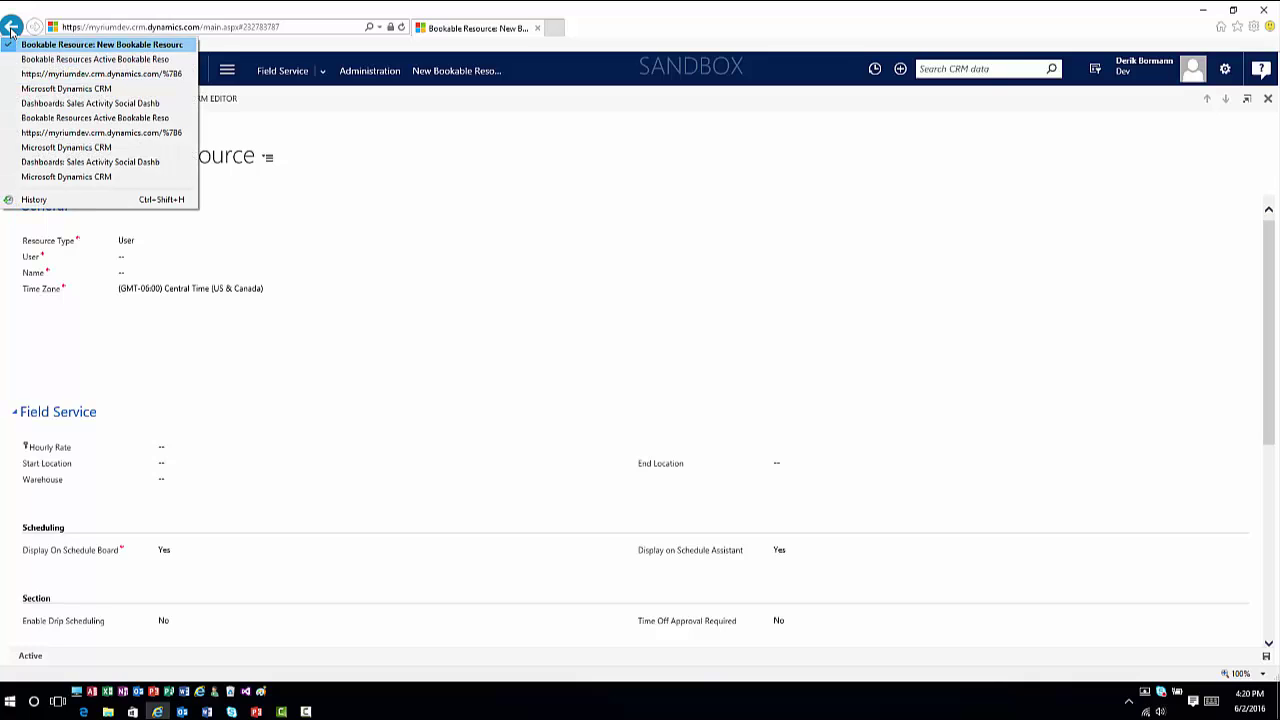
{"action": "left_click", "coordinate": [25, 93]}
{"action": "left_click", "coordinate": [704, 397]}
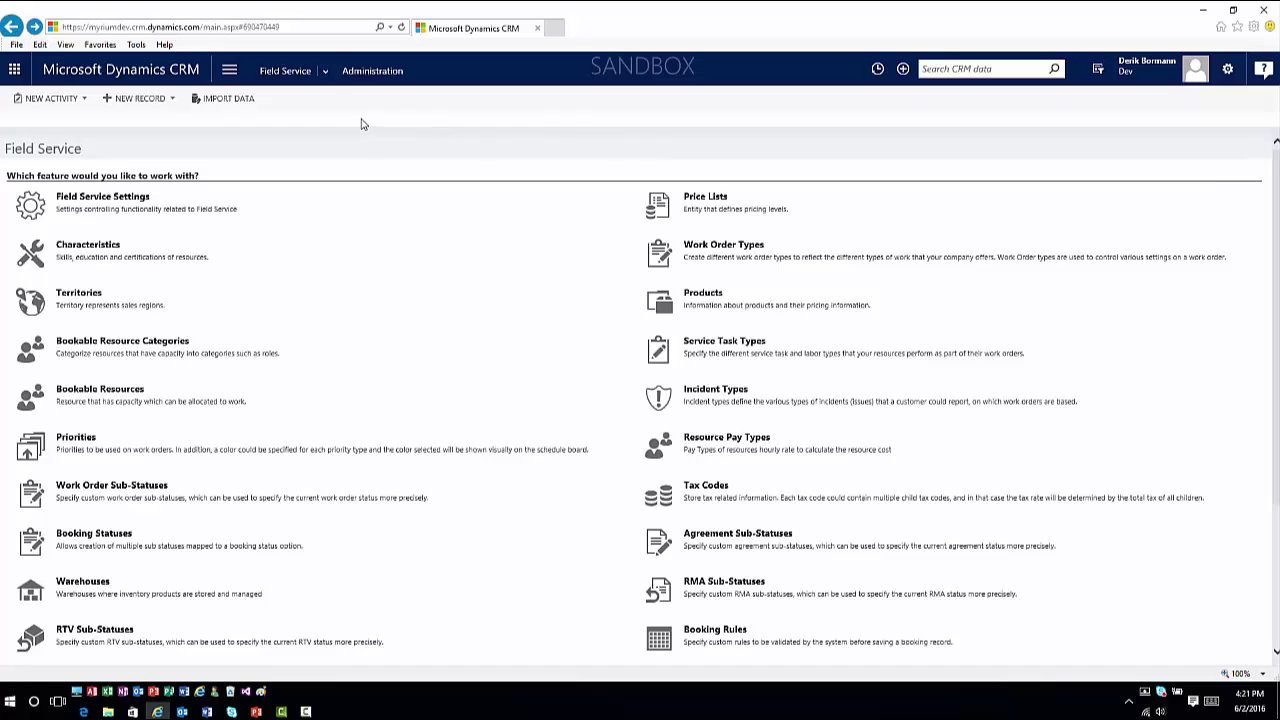
Open the Field Service Demo Account record and view its geocoded location on the map.
{"action": "left_click", "coordinate": [325, 74]}
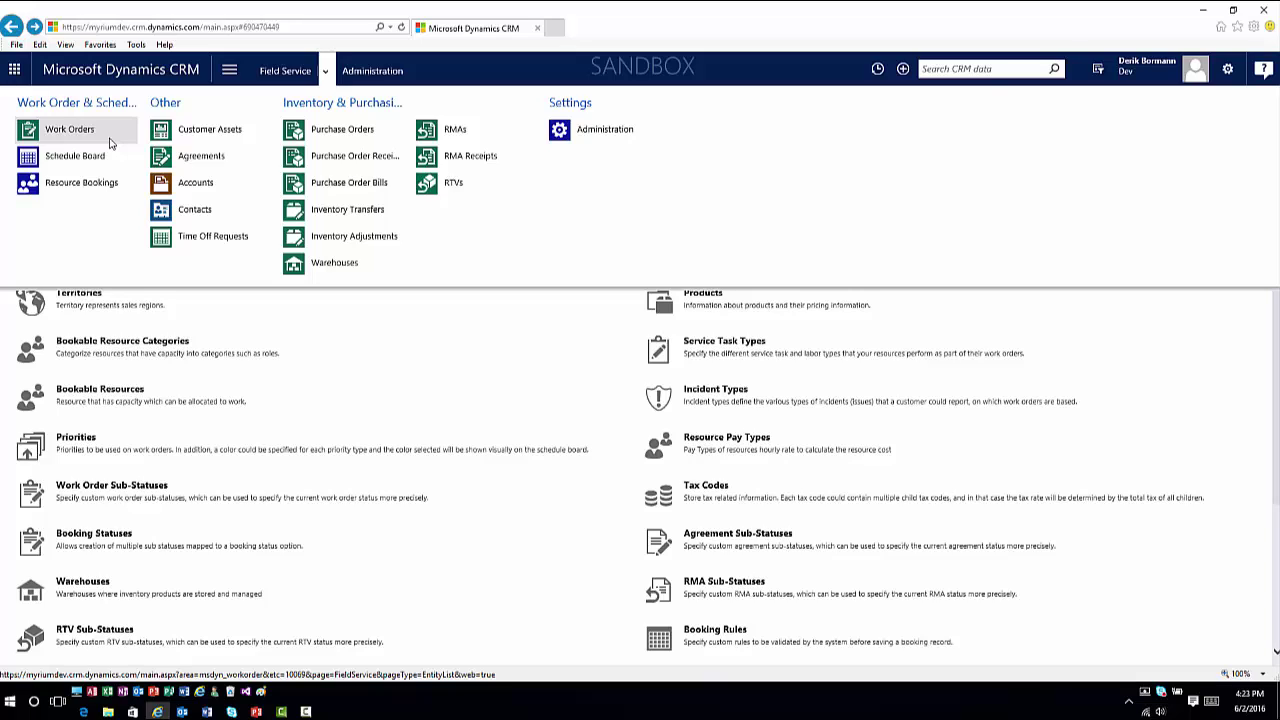
{"action": "left_click", "coordinate": [195, 184]}
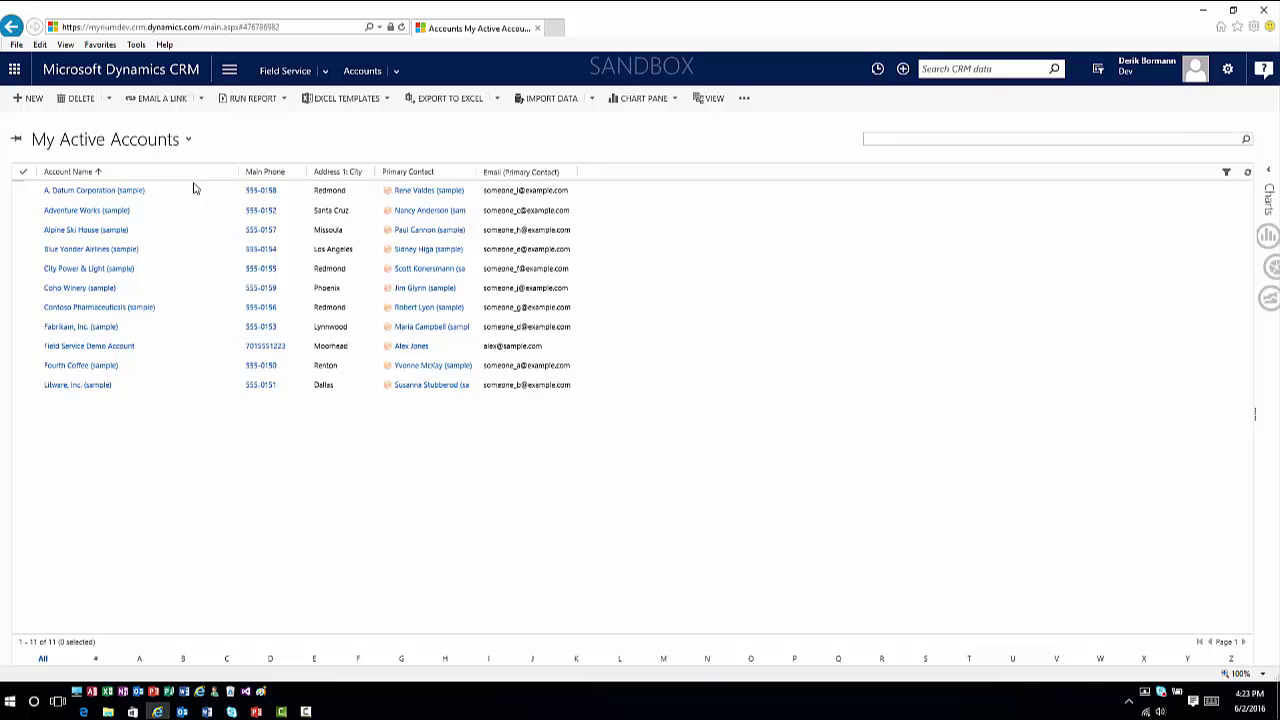
{"action": "left_click", "coordinate": [117, 350]}
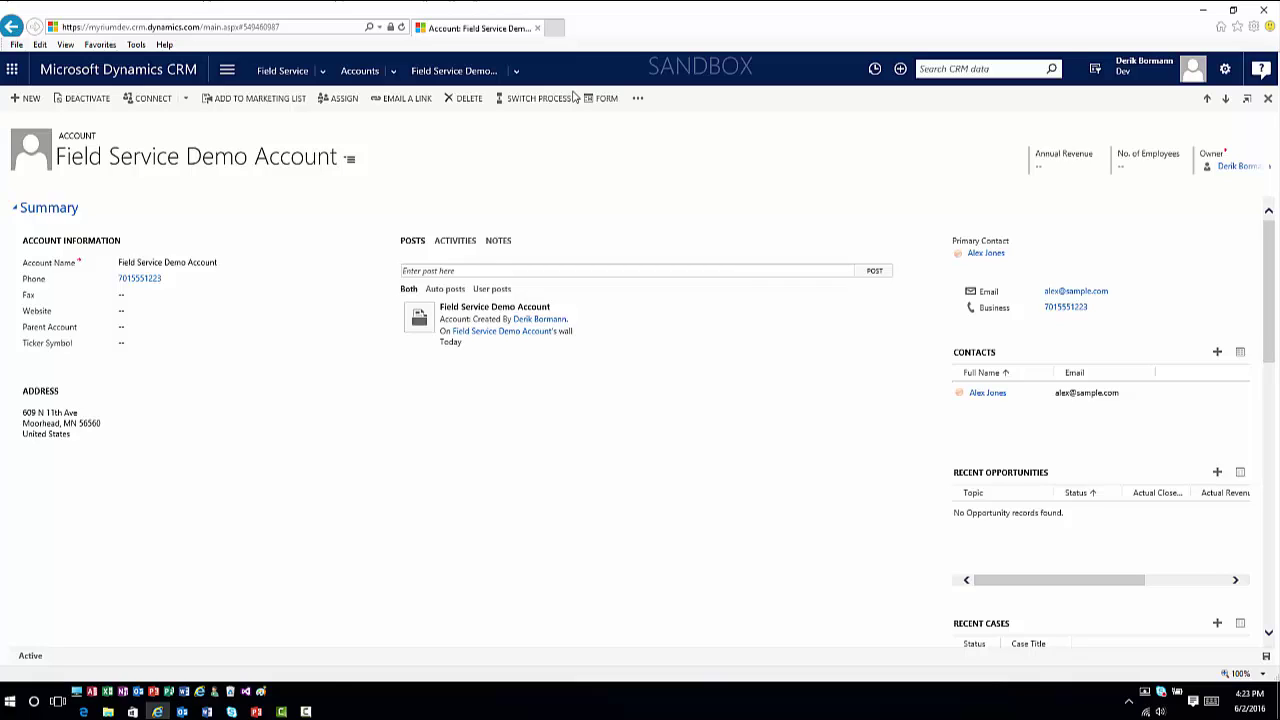
{"action": "left_click", "coordinate": [639, 98]}
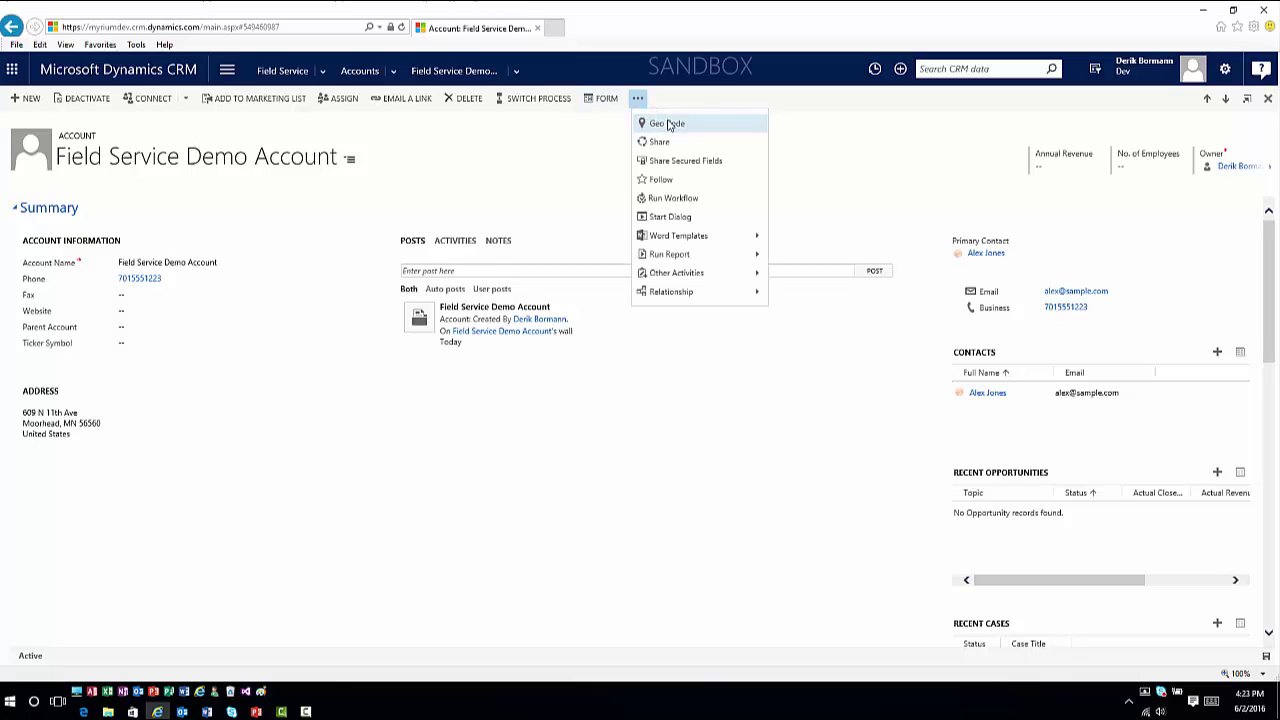
{"action": "left_click", "coordinate": [670, 125]}
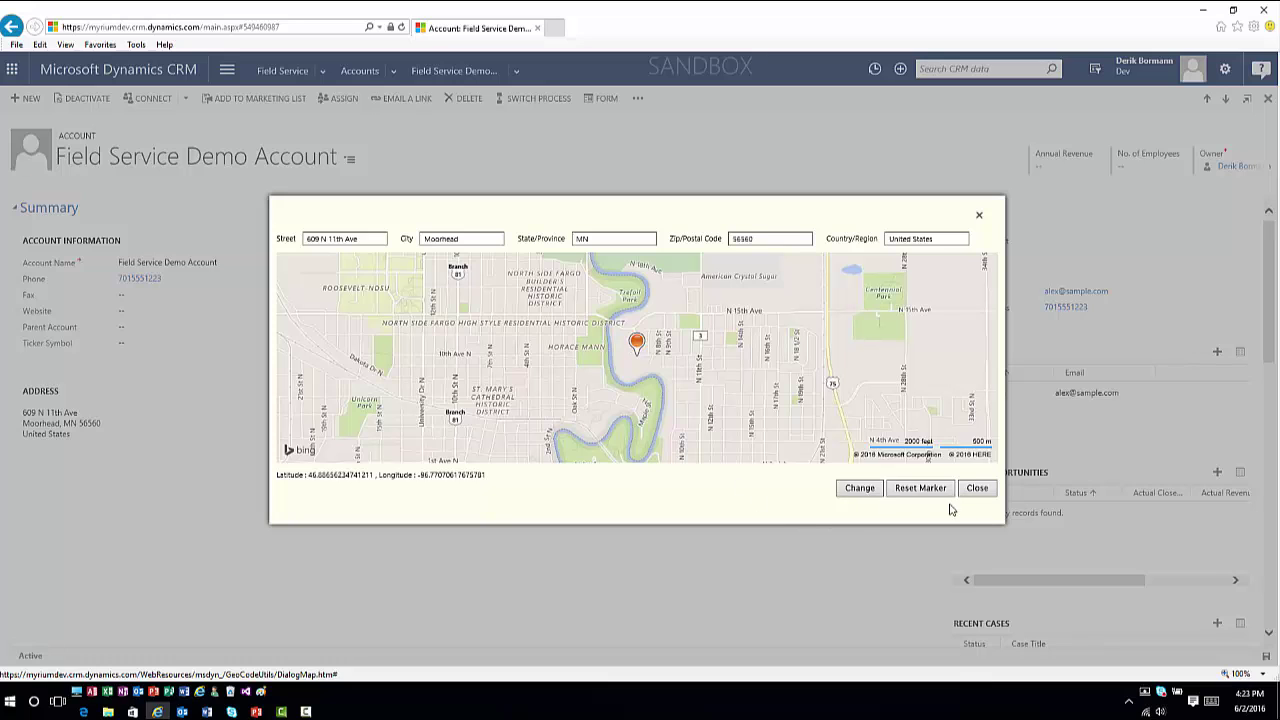
{"action": "left_click", "coordinate": [977, 490]}
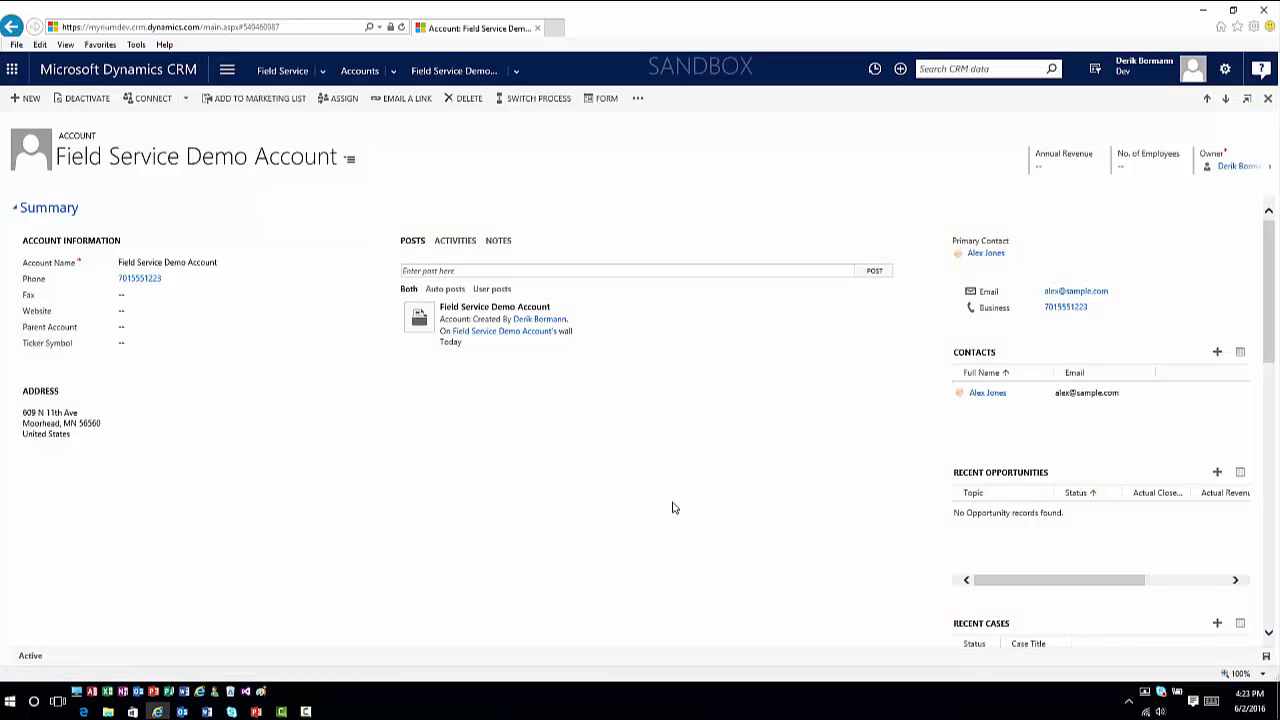
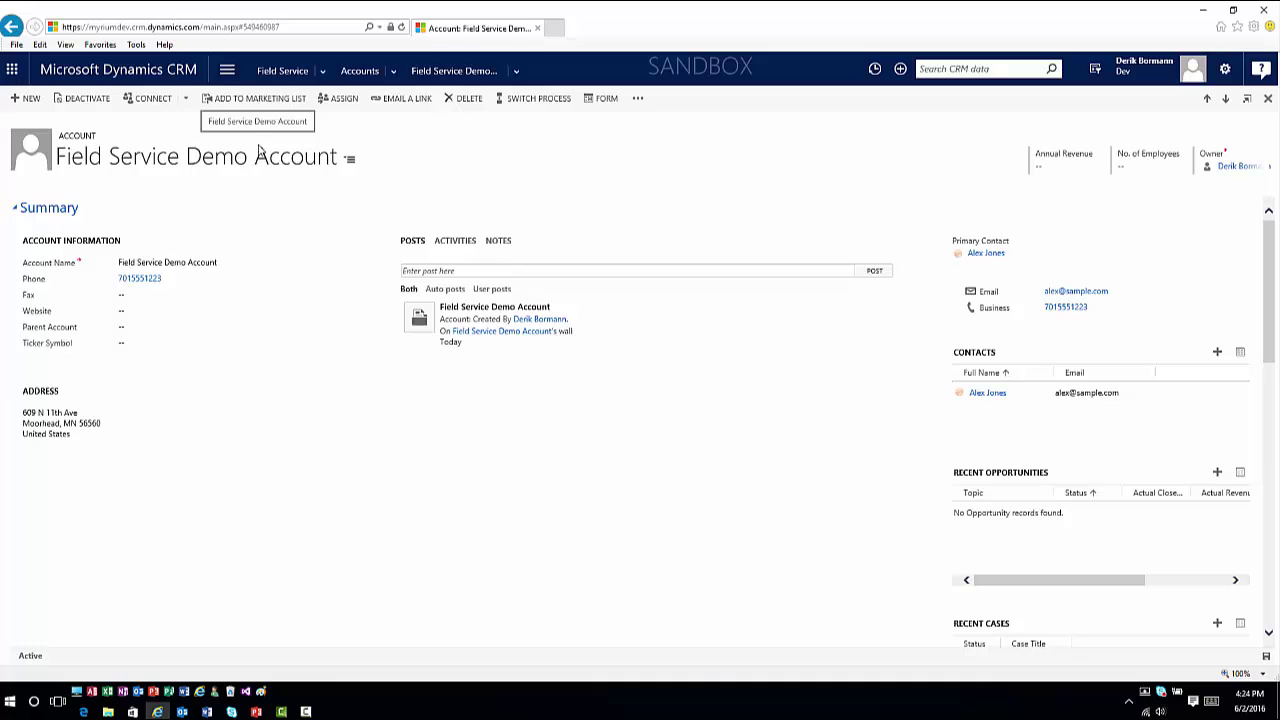
Start a new Field Service work order with Adventure Works (sample) as the service account.
{"action": "left_click", "coordinate": [322, 70]}
{"action": "left_click", "coordinate": [69, 133]}
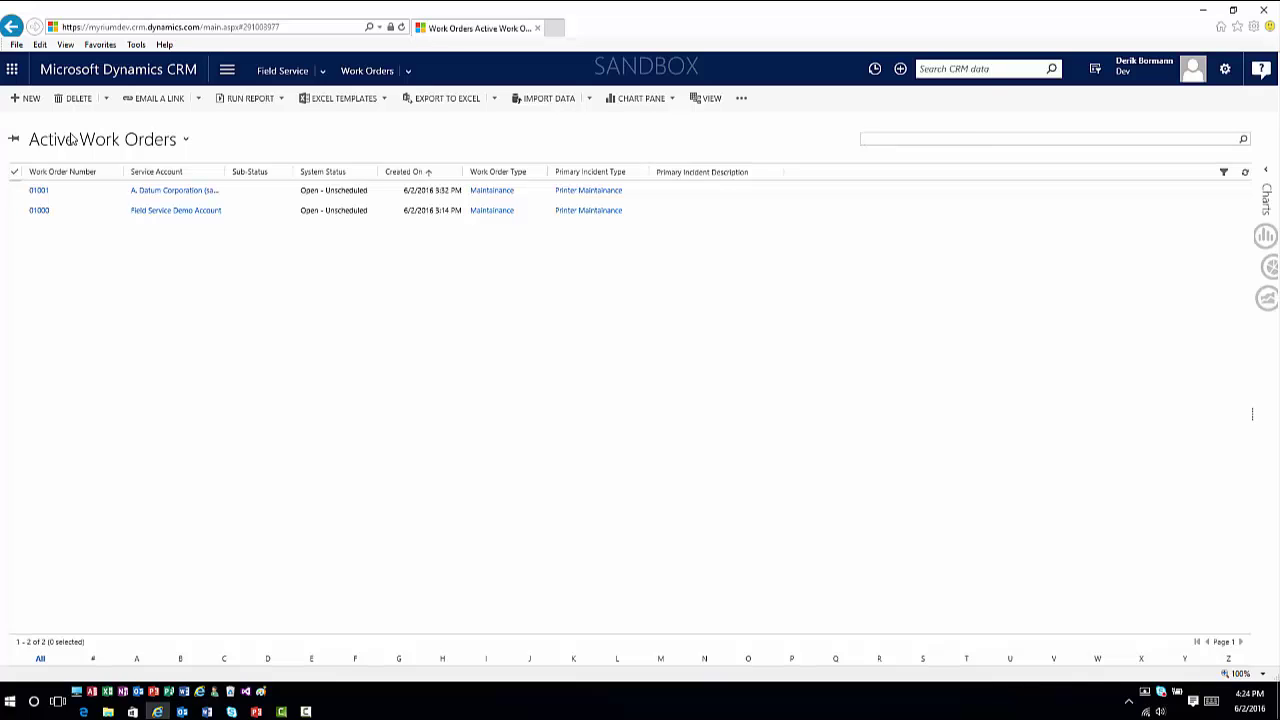
{"action": "left_click", "coordinate": [29, 98]}
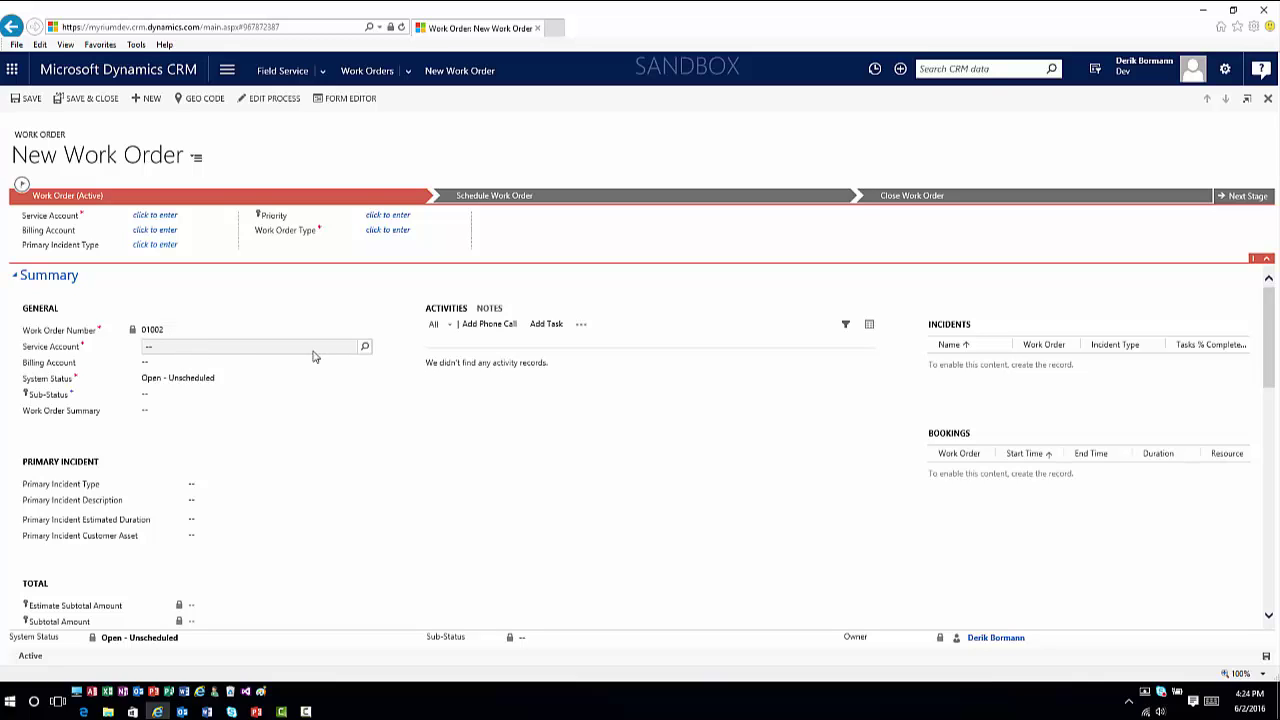
{"action": "left_click", "coordinate": [365, 350]}
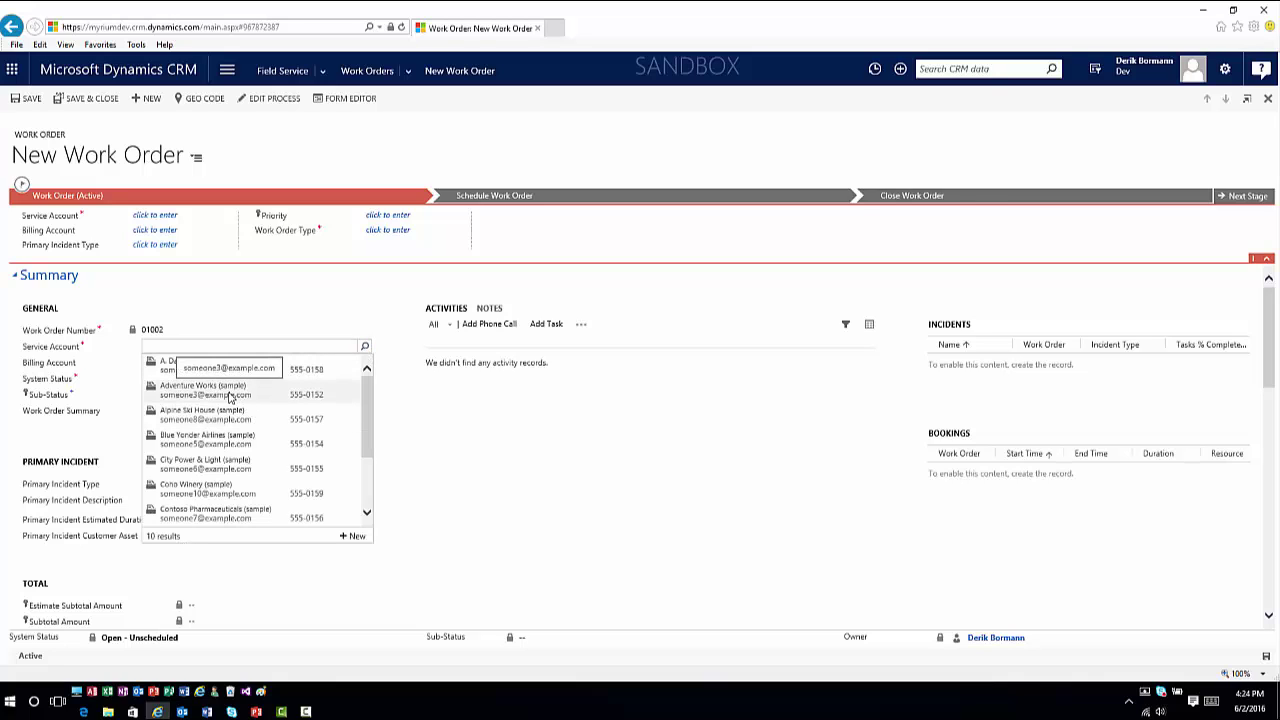
{"action": "left_click", "coordinate": [229, 396]}
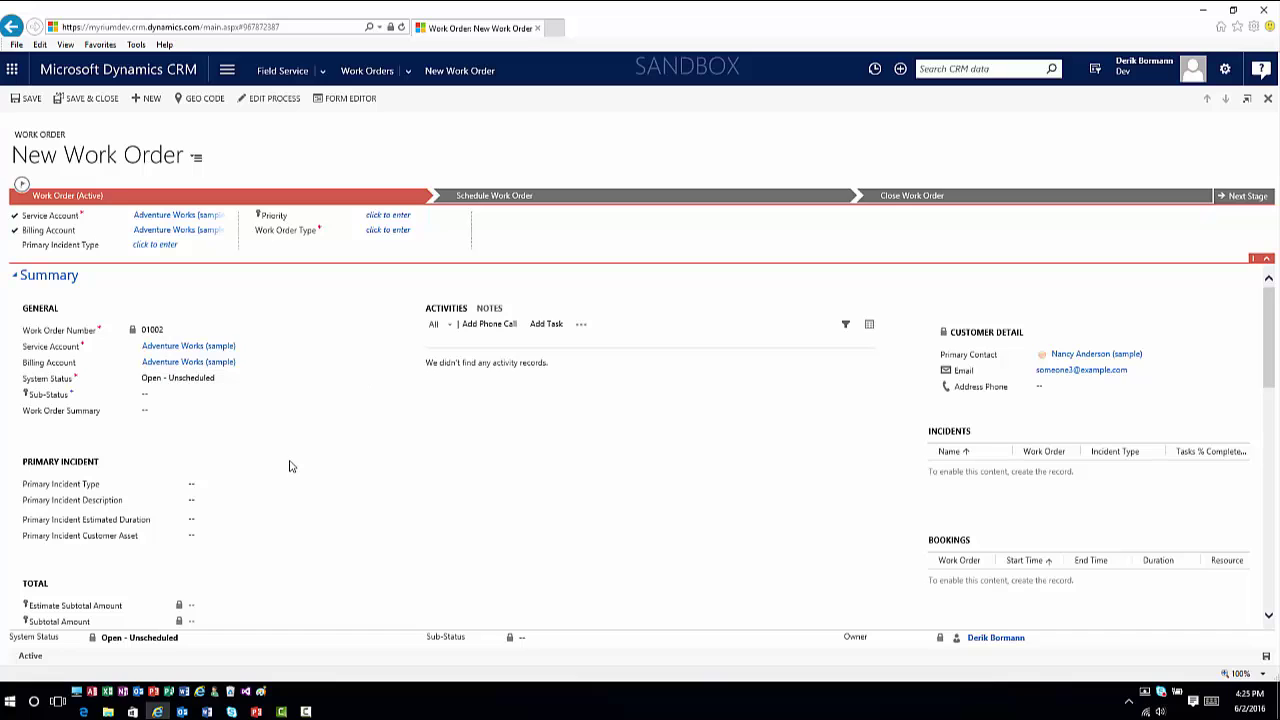
Set the work order's primary incident type to Printer Maintainance.
{"action": "scroll", "coordinate": [289, 465], "scroll_direction": "down", "scroll_amount": 1}
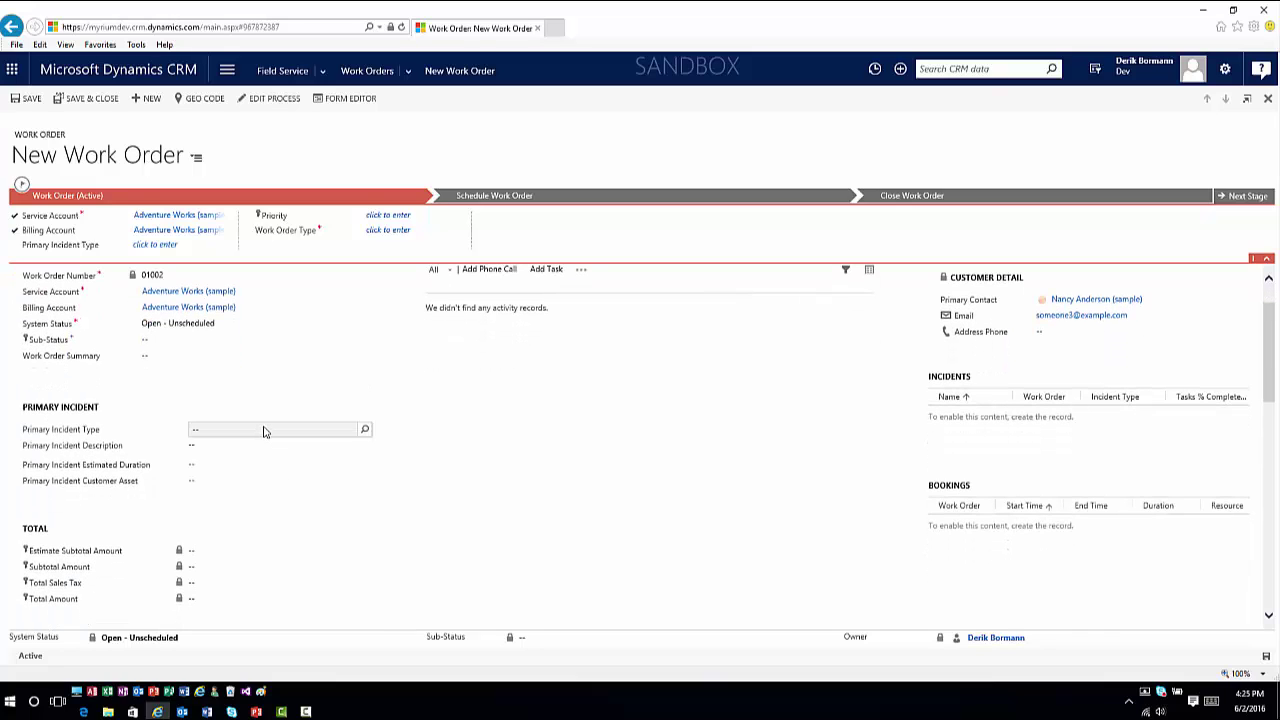
{"action": "left_click", "coordinate": [367, 433]}
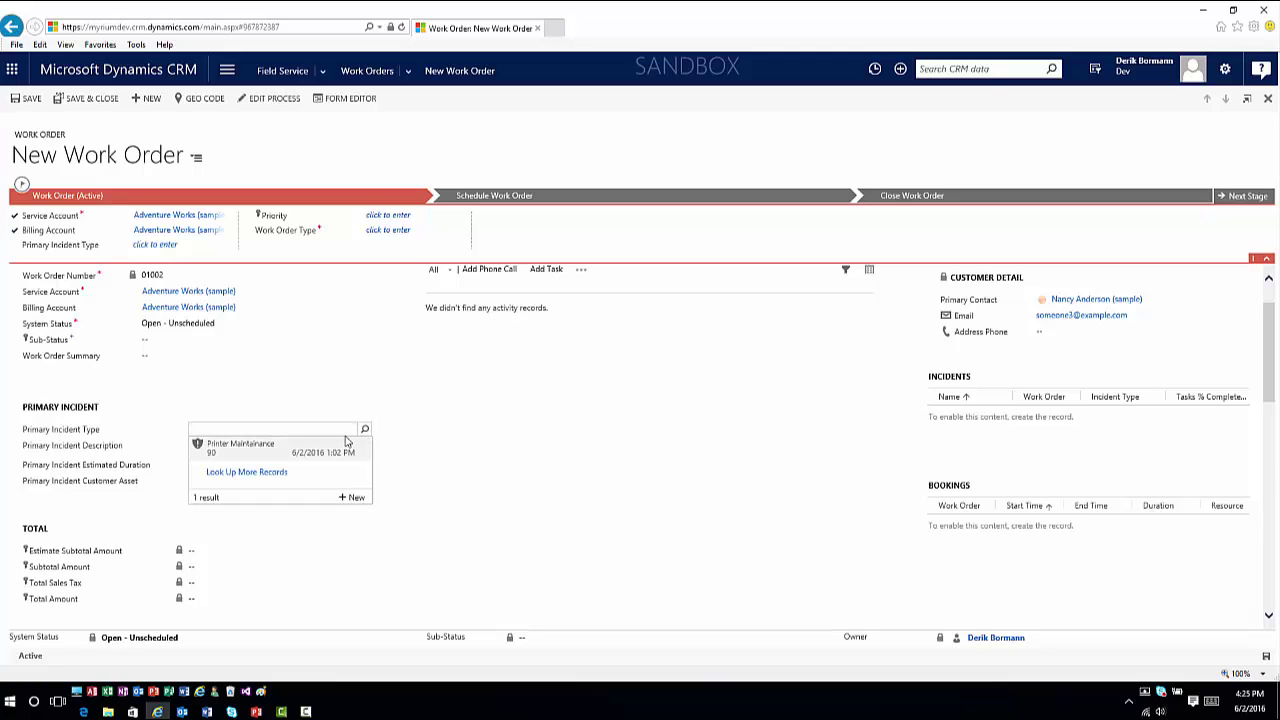
{"action": "left_click", "coordinate": [264, 451]}
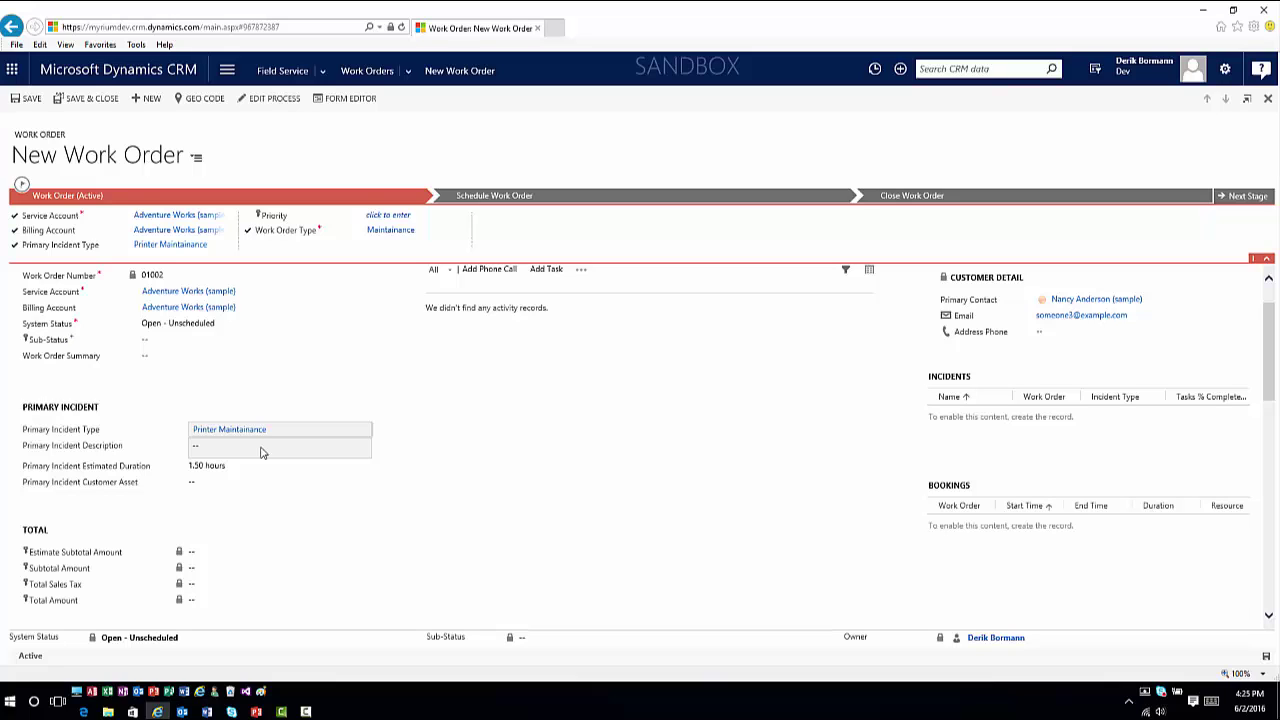
Set the work order's sales tax code to Standard Service Agreement.
{"action": "scroll", "coordinate": [258, 435], "scroll_direction": "down", "scroll_amount": 1}
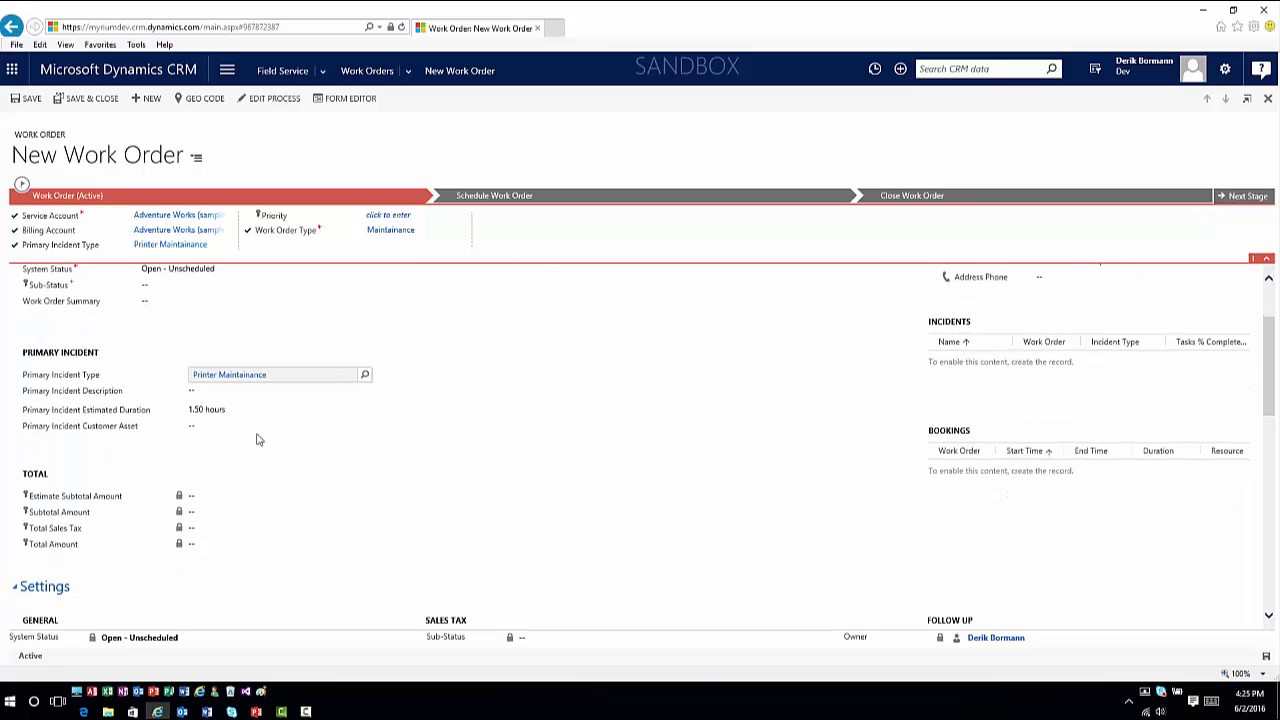
{"action": "scroll", "coordinate": [258, 435], "scroll_direction": "down", "scroll_amount": 1}
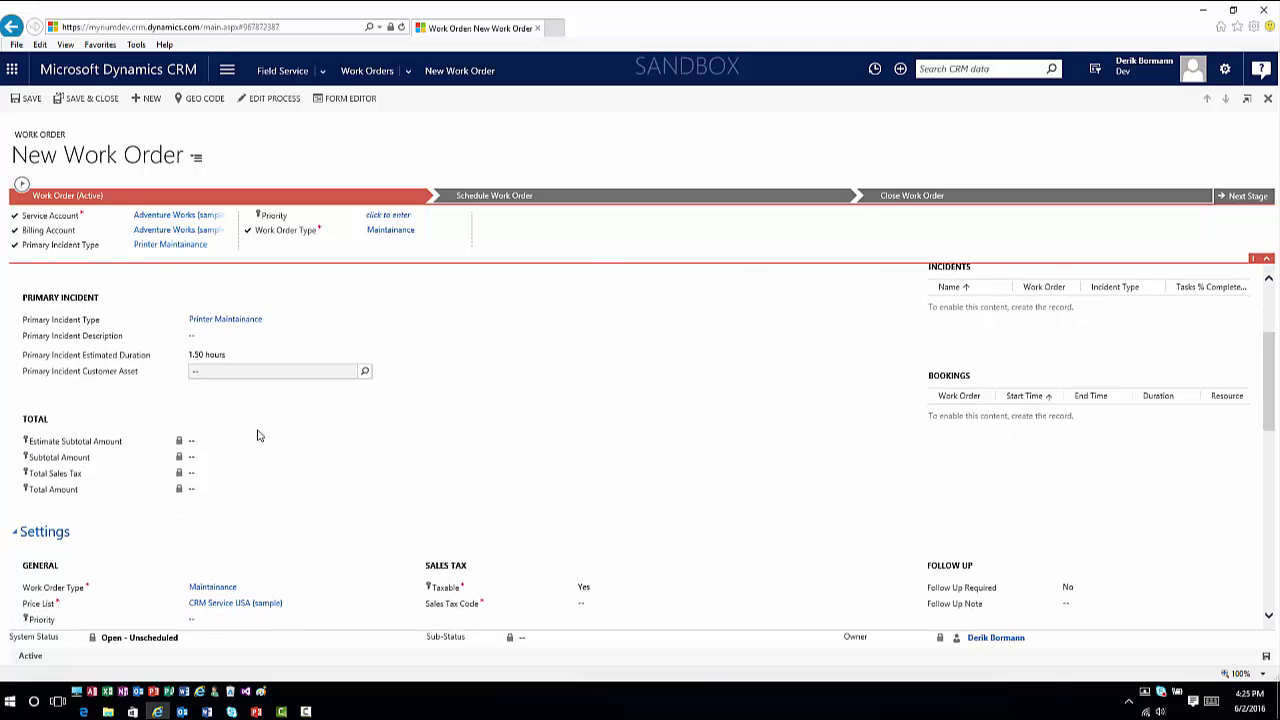
{"action": "scroll", "coordinate": [258, 435], "scroll_direction": "down", "scroll_amount": 1}
{"action": "scroll", "coordinate": [258, 435], "scroll_direction": "down", "scroll_amount": 1}
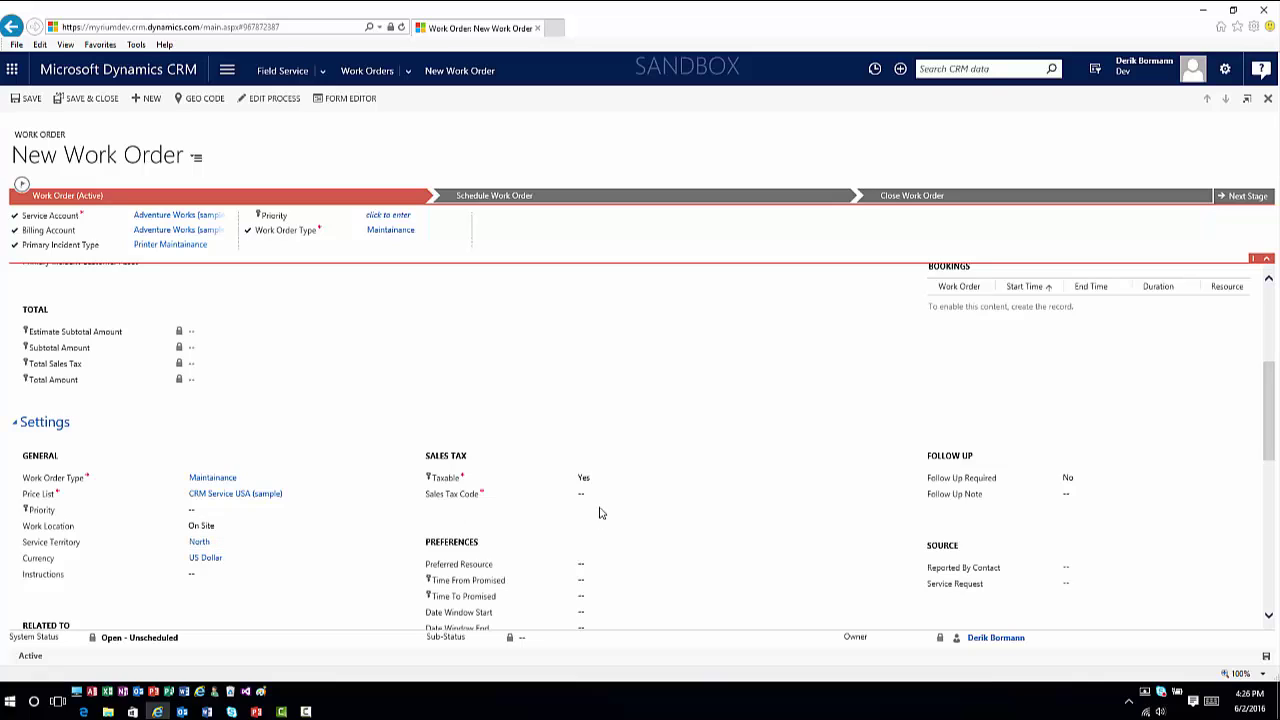
{"action": "left_click", "coordinate": [603, 497]}
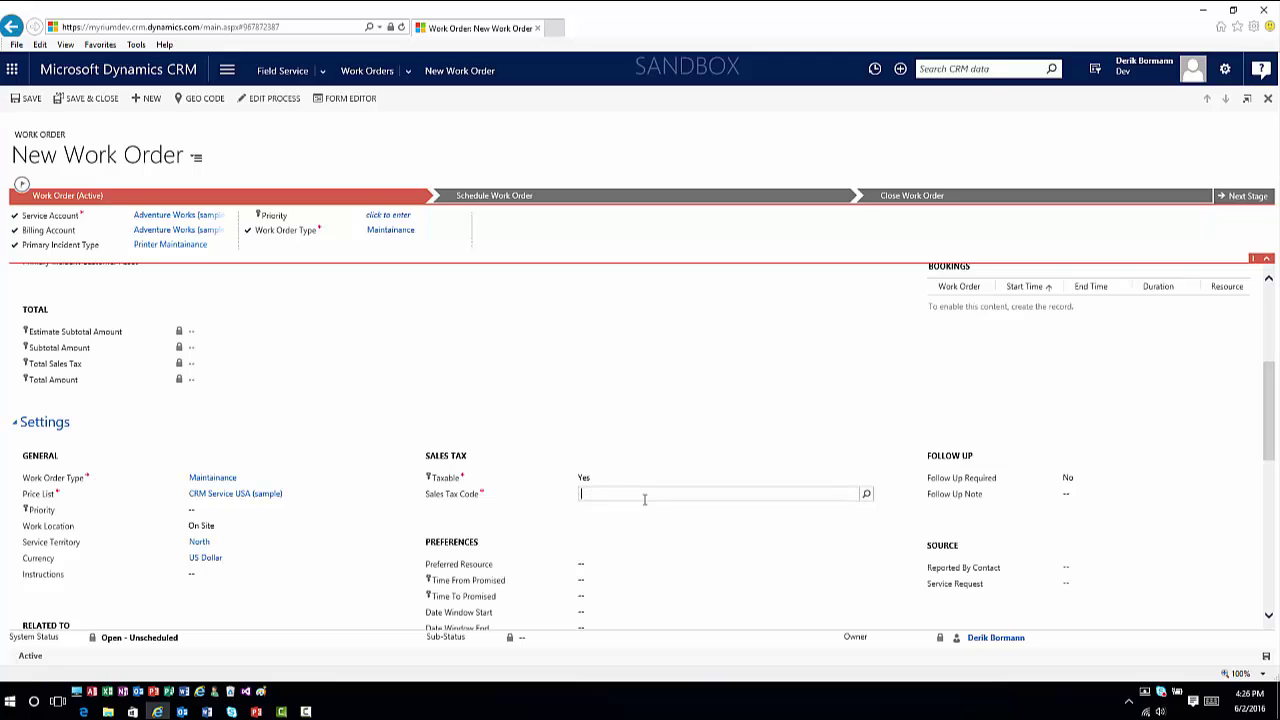
{"action": "left_click", "coordinate": [868, 499]}
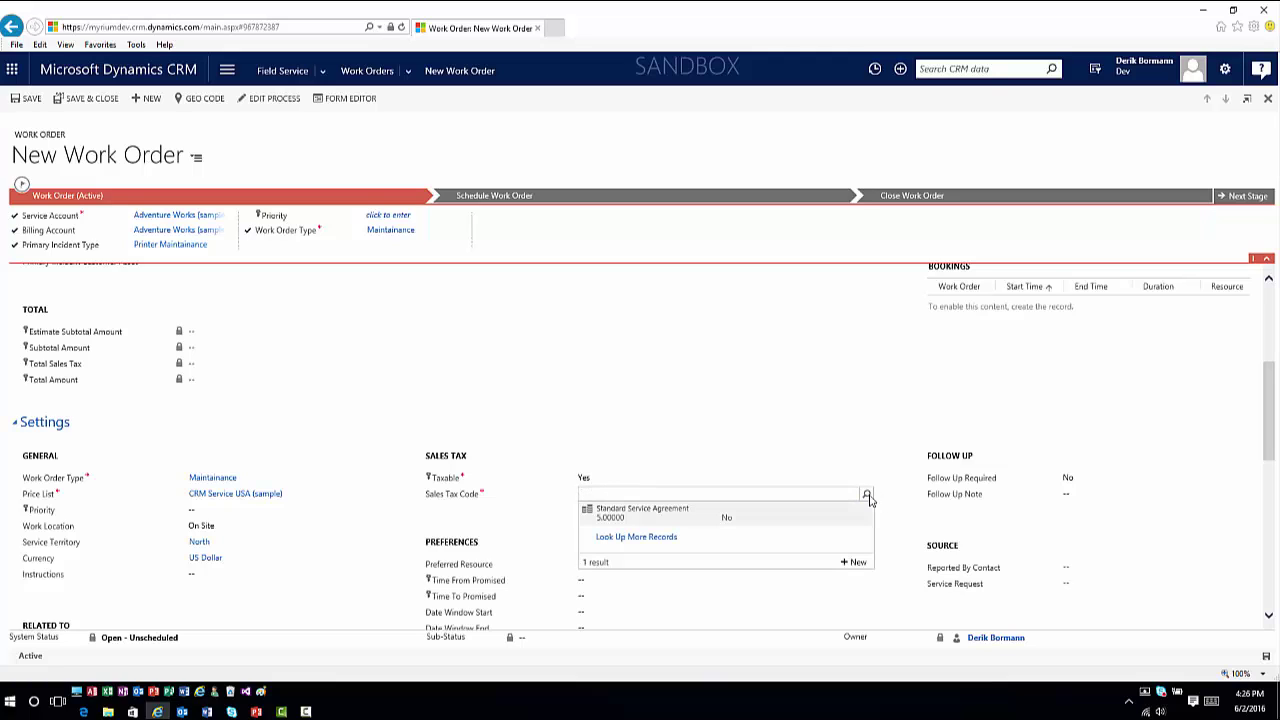
{"action": "left_click", "coordinate": [624, 514]}
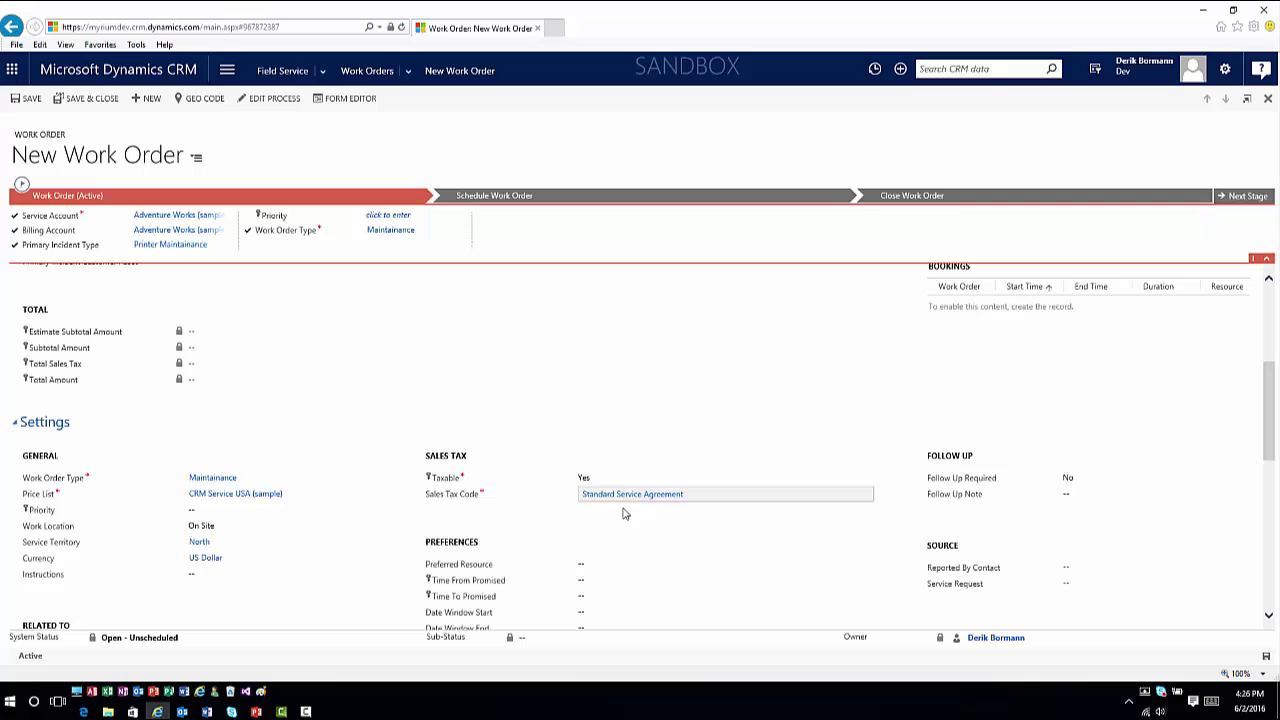
Review the new work order's settings, reselect Standard Service Agreement as its required sales tax code, and save the record.
{"action": "scroll", "coordinate": [617, 505], "scroll_direction": "down", "scroll_amount": 1}
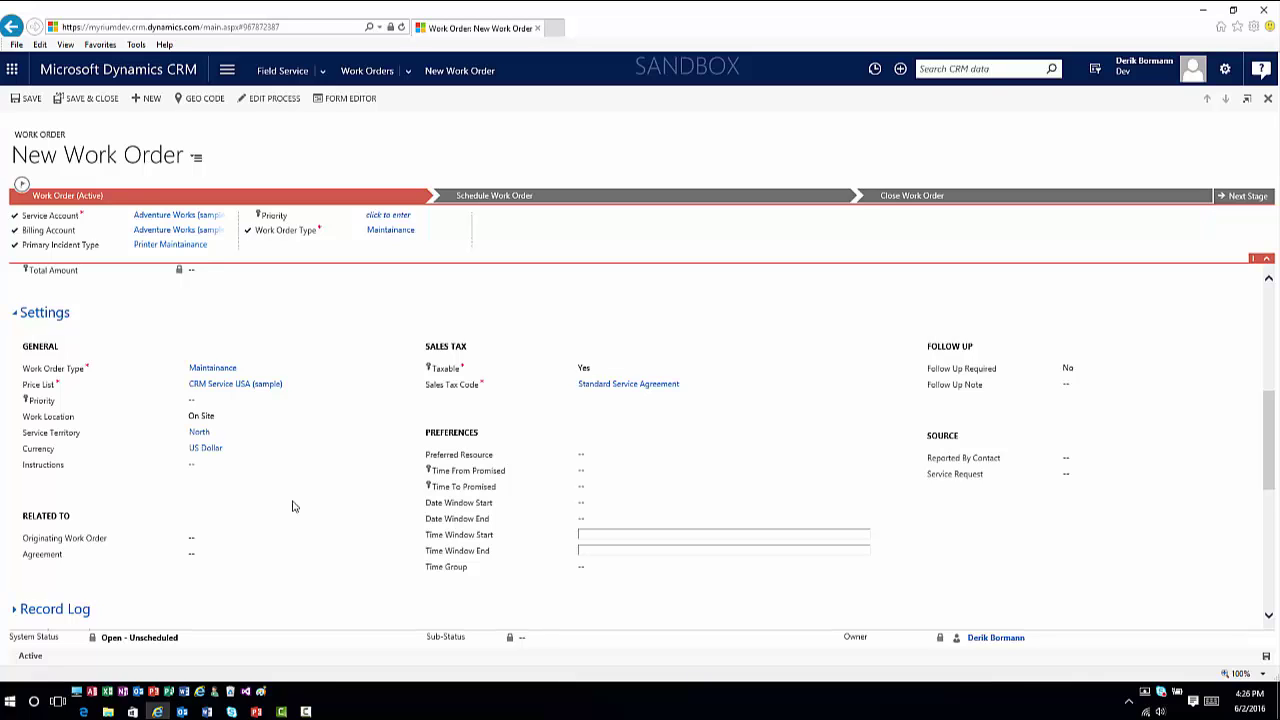
{"action": "scroll", "coordinate": [277, 556], "scroll_direction": "down", "scroll_amount": 1}
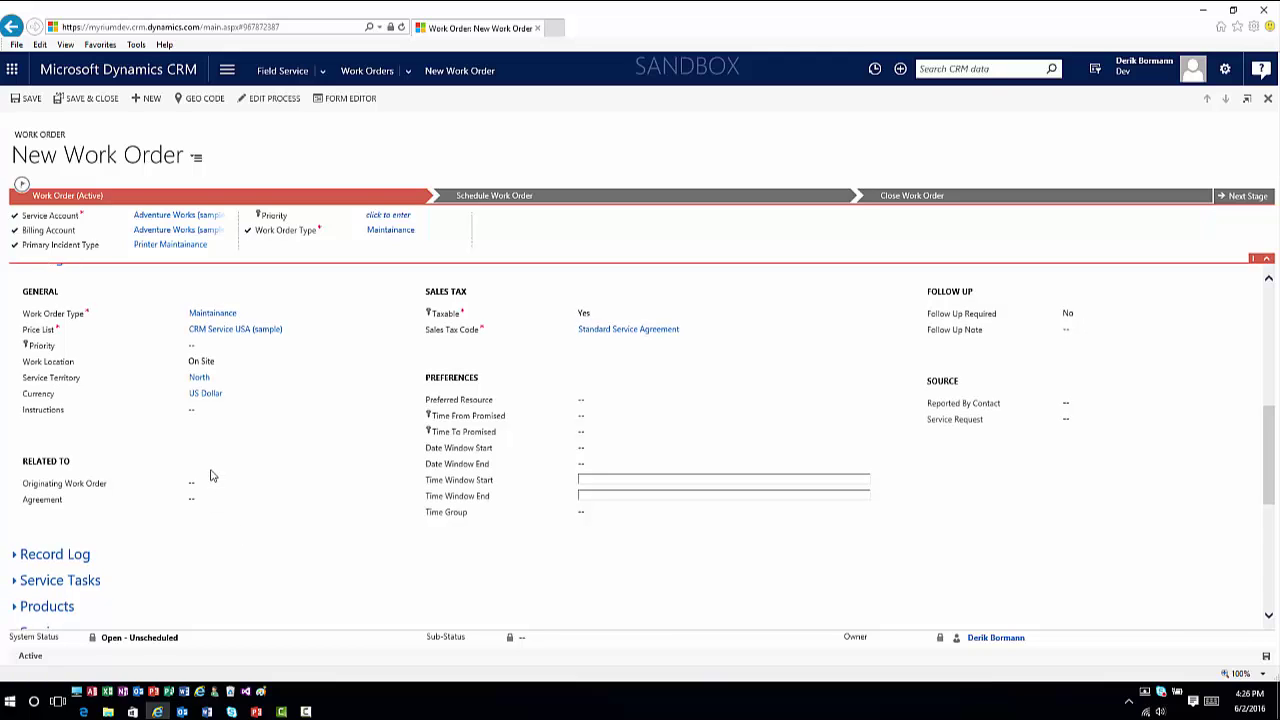
{"action": "scroll", "coordinate": [214, 498], "scroll_direction": "down", "scroll_amount": 1}
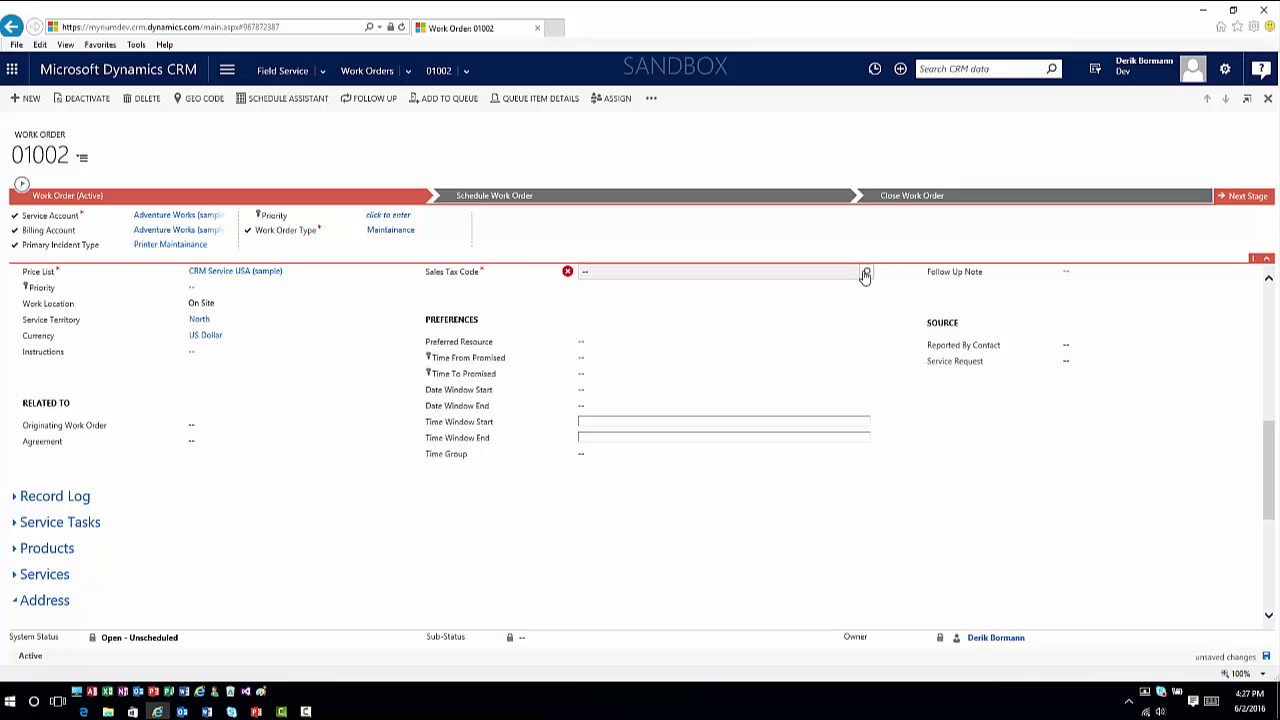
{"action": "left_click", "coordinate": [866, 273]}
{"action": "left_click", "coordinate": [645, 291]}
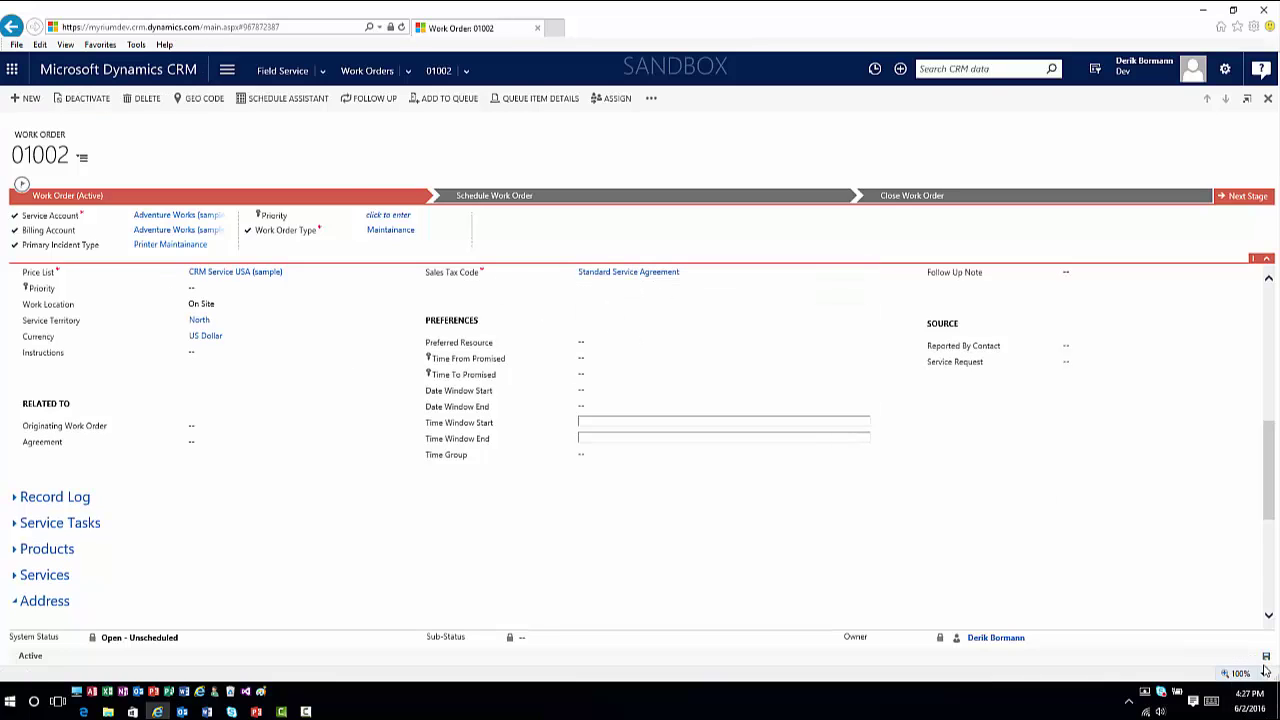
Expand the work order's service tasks and check its task list, totals and address details.
{"action": "scroll", "coordinate": [269, 513], "scroll_direction": "down", "scroll_amount": 1}
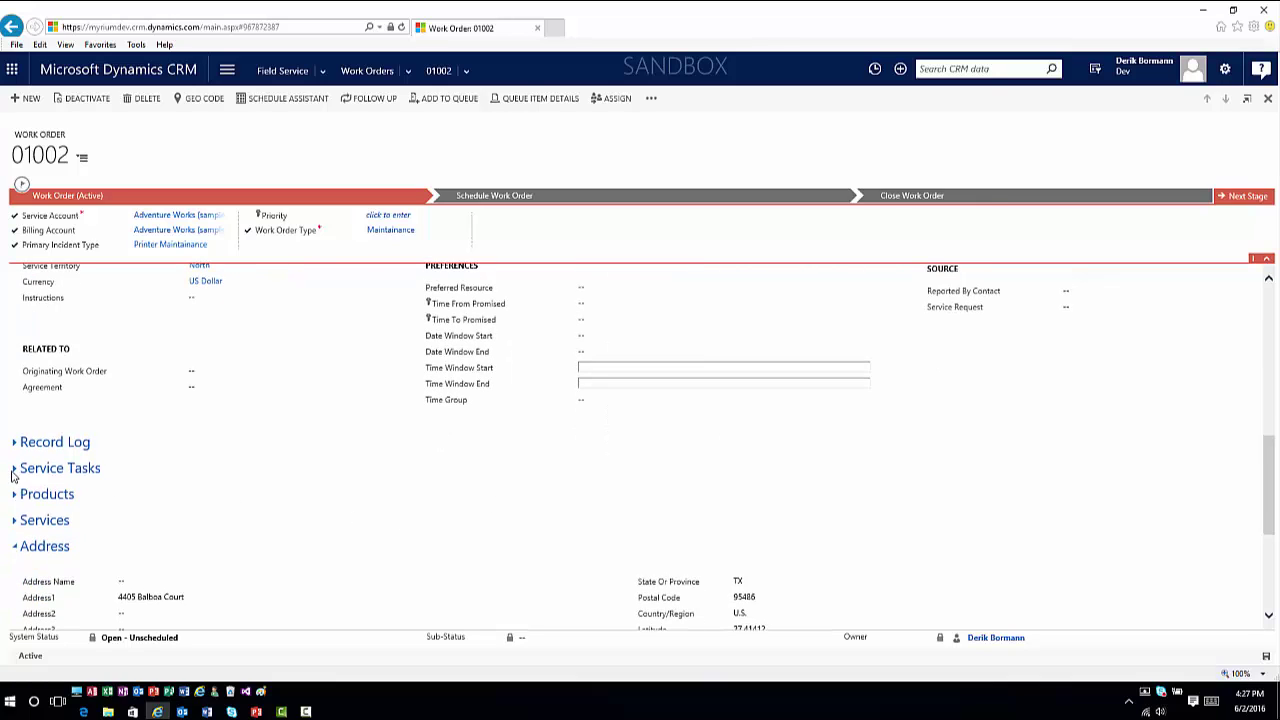
{"action": "left_click", "coordinate": [12, 474]}
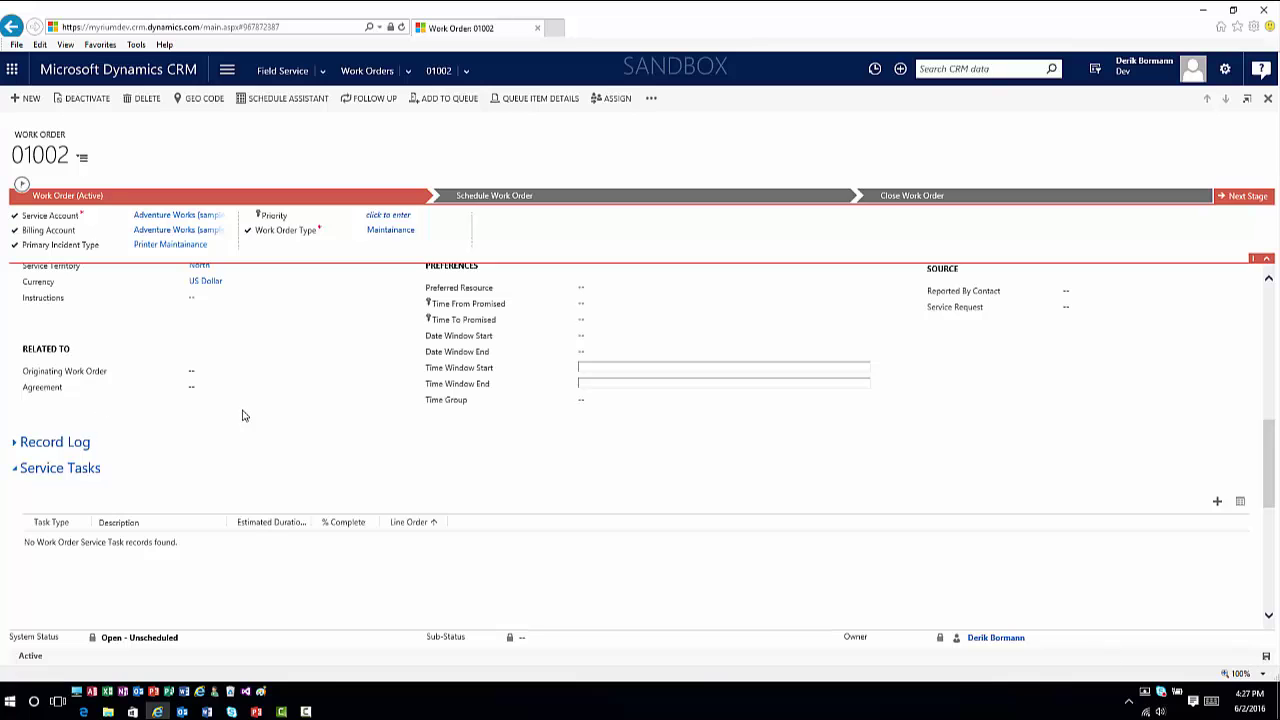
{"action": "scroll", "coordinate": [243, 420], "scroll_direction": "up", "scroll_amount": 5}
{"action": "scroll", "coordinate": [242, 427], "scroll_direction": "down", "scroll_amount": 6}
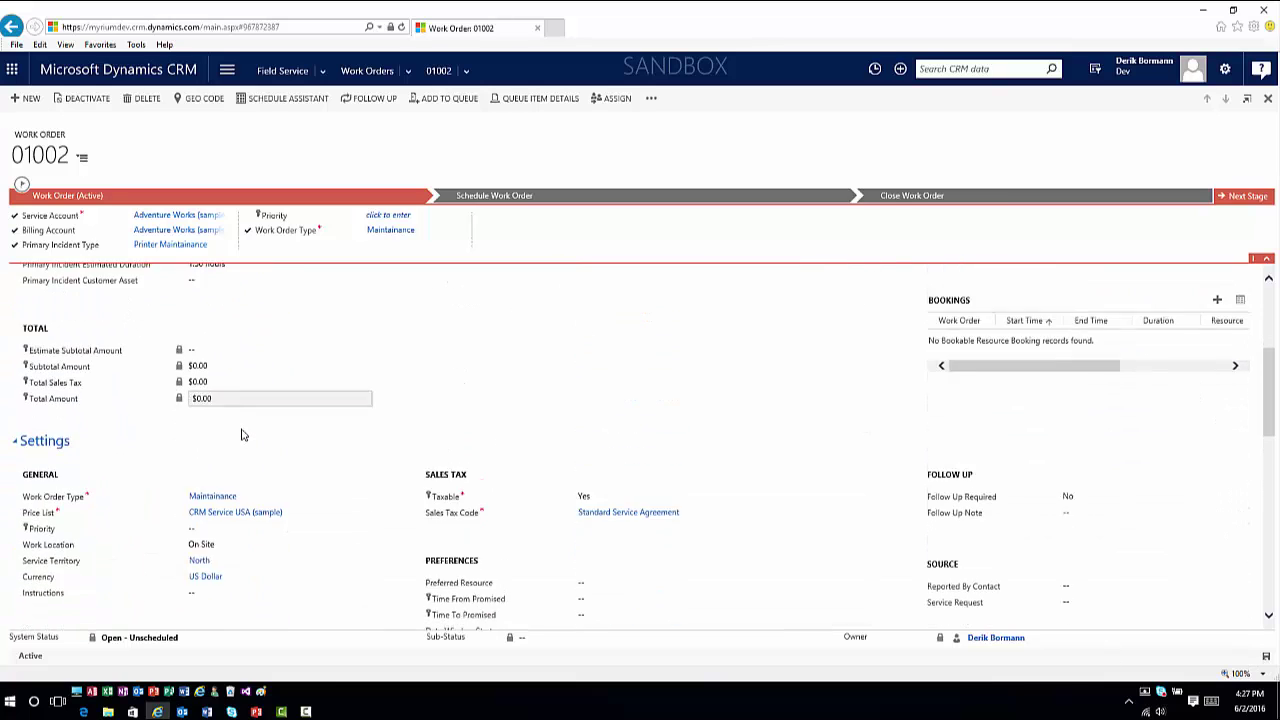
{"action": "scroll", "coordinate": [241, 437], "scroll_direction": "down", "scroll_amount": 1}
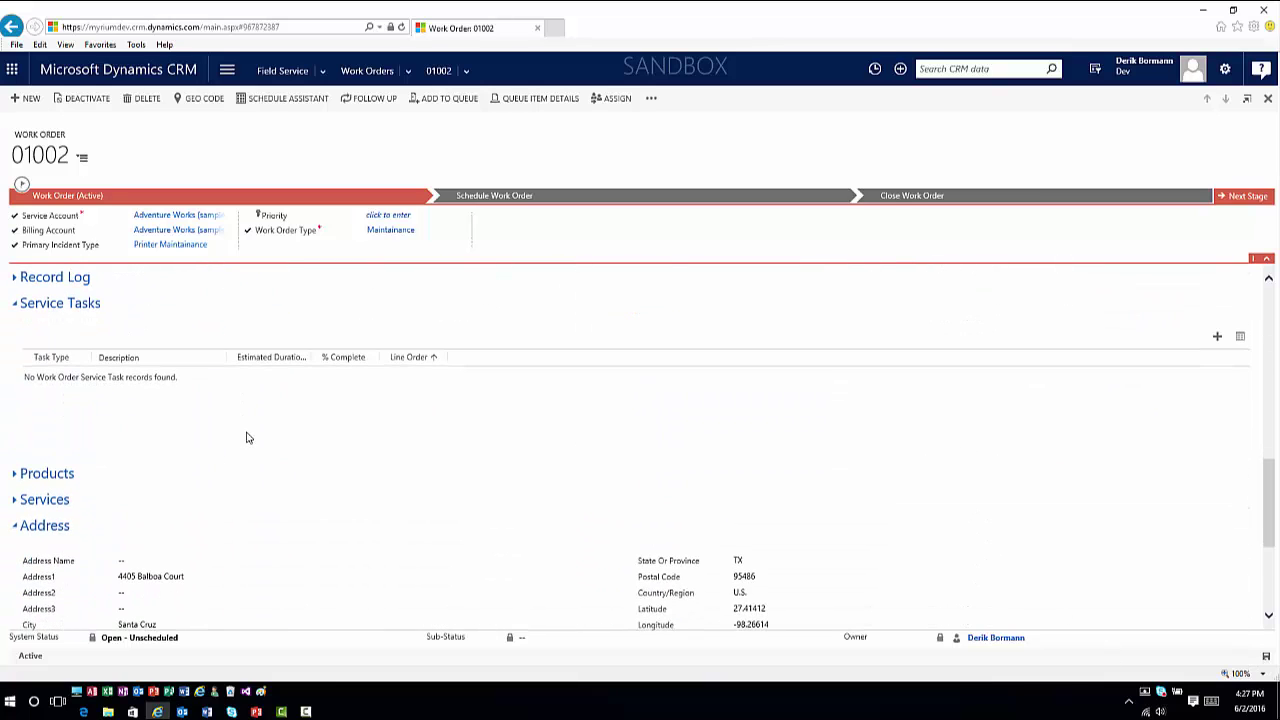
Return to the Active Work Orders list and reopen the Adventure Works (sample) work order.
{"action": "left_click", "coordinate": [366, 72]}
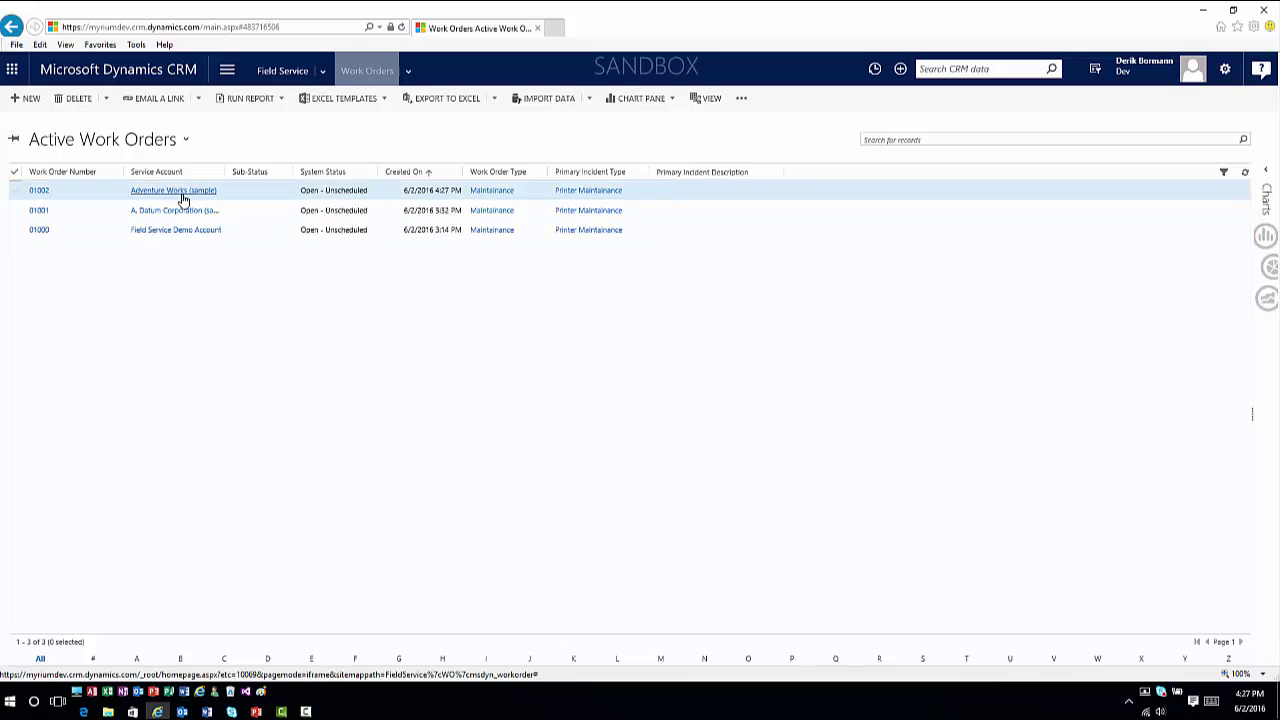
{"action": "left_click", "coordinate": [183, 194]}
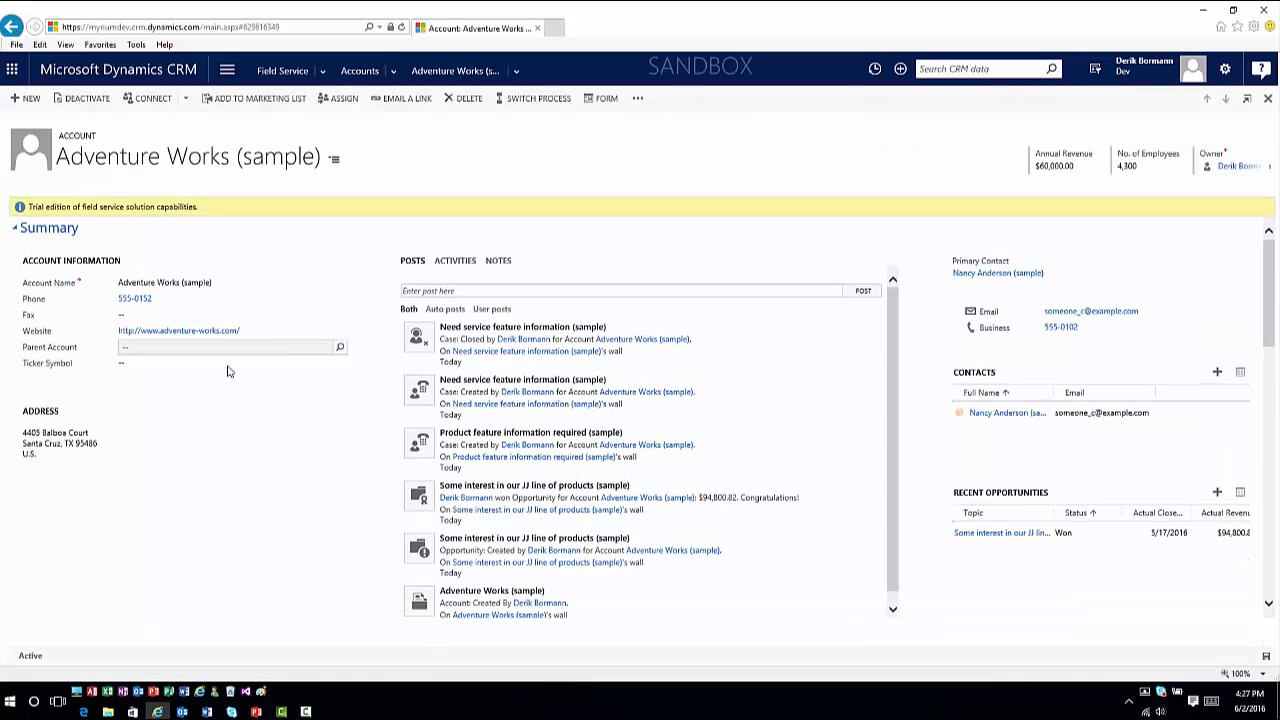
{"action": "left_click", "coordinate": [12, 27]}
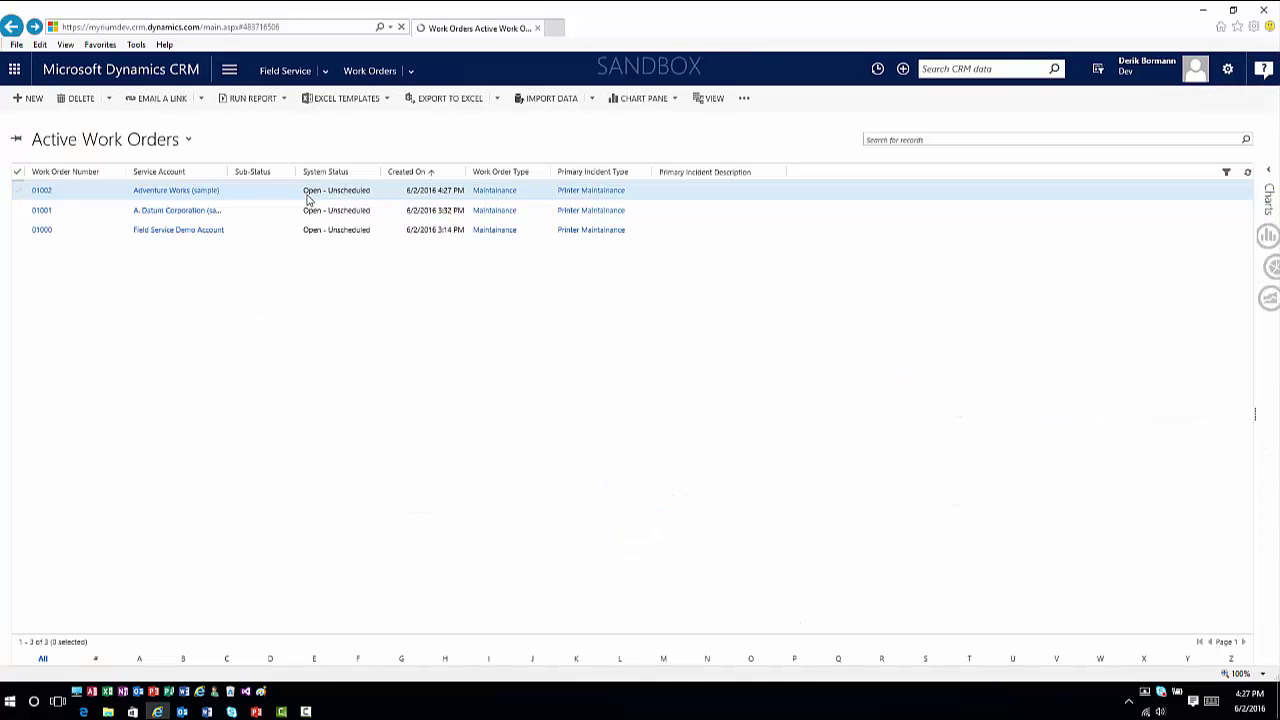
{"action": "double_click", "coordinate": [250, 198]}
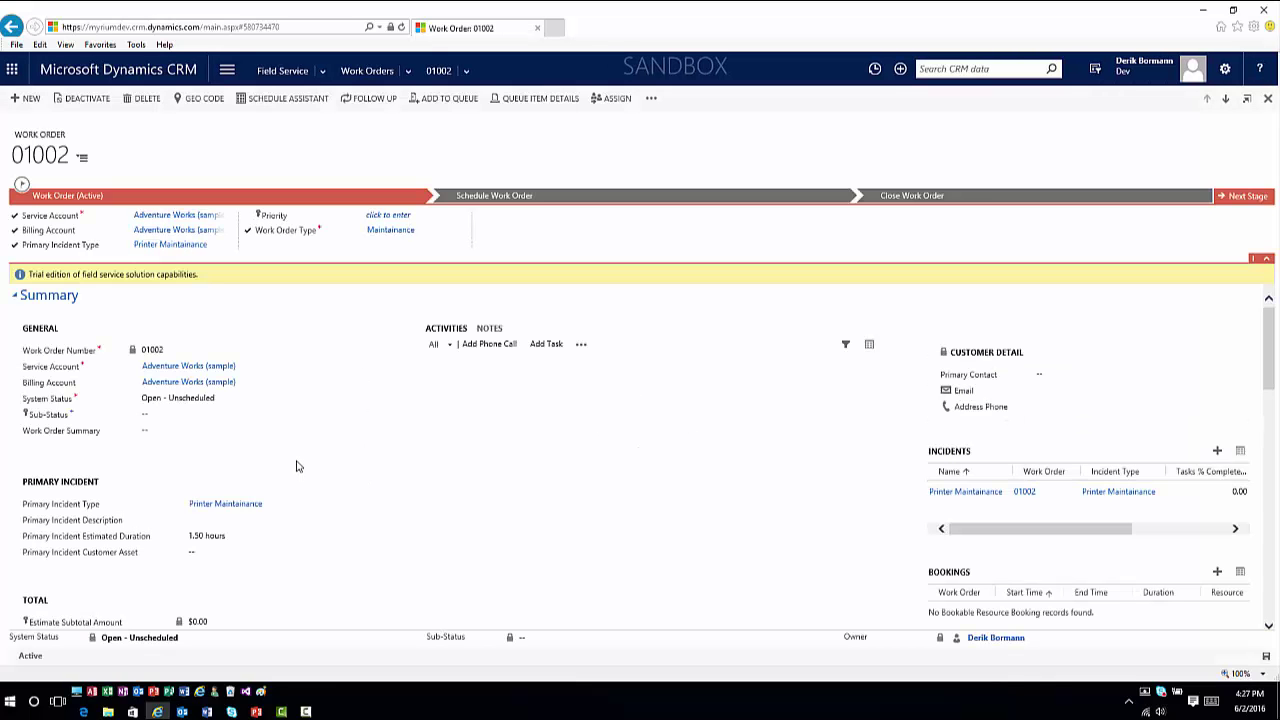
Show the service tasks generated for the reopened work order and examine their durations and completion percentages.
{"action": "scroll", "coordinate": [160, 500], "scroll_direction": "down", "scroll_amount": 5}
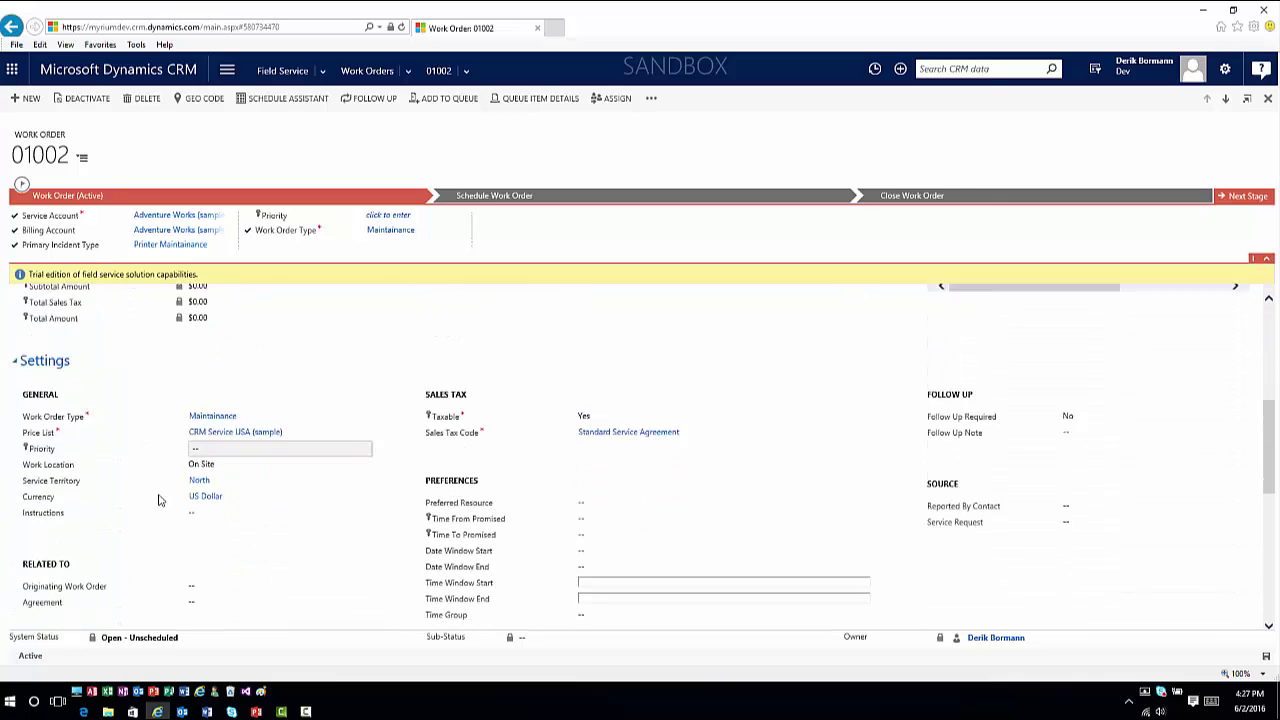
{"action": "scroll", "coordinate": [160, 497], "scroll_direction": "down", "scroll_amount": 3}
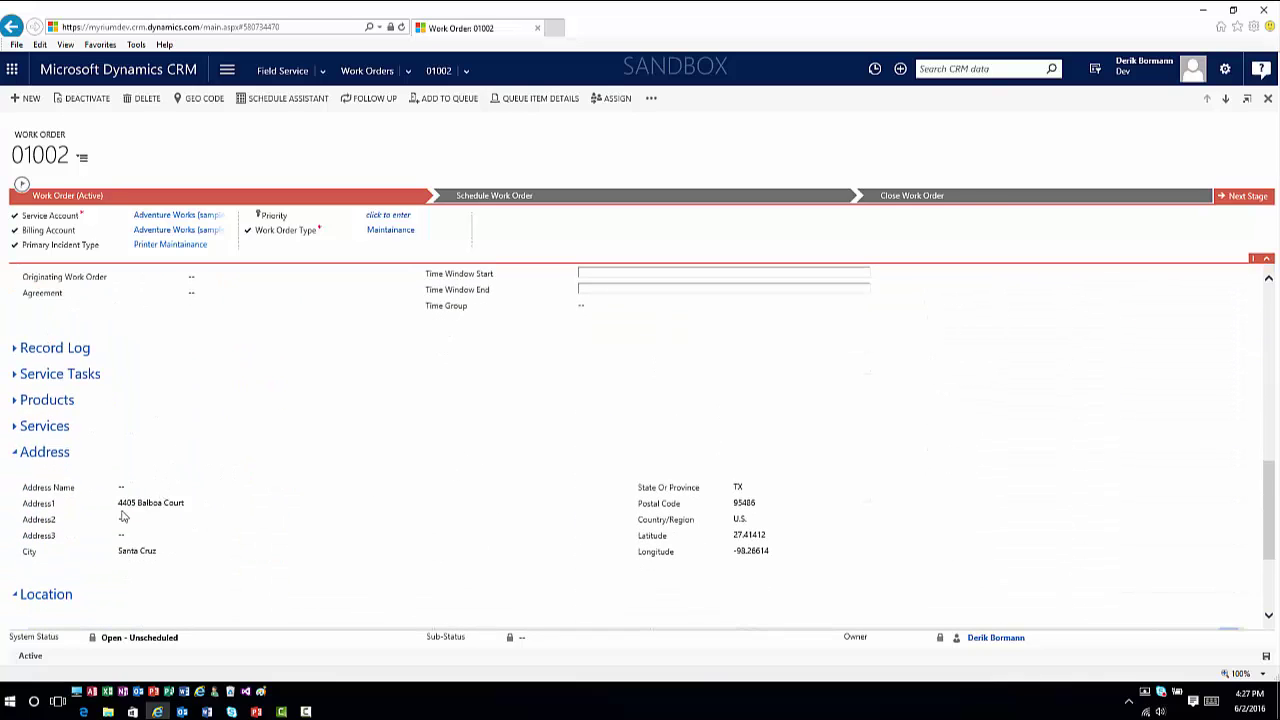
{"action": "left_click", "coordinate": [16, 375]}
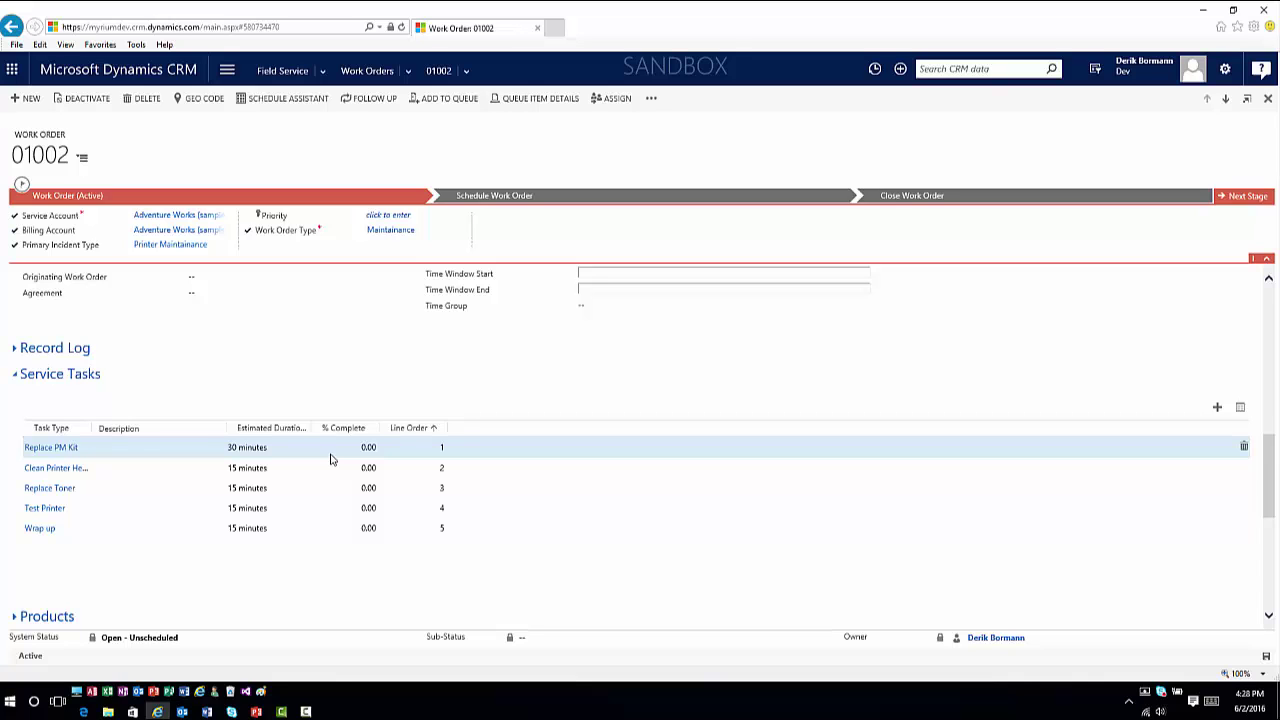
Leave the work order and open the Field Service Schedule Board.
{"action": "scroll", "coordinate": [360, 505], "scroll_direction": "up", "scroll_amount": 6}
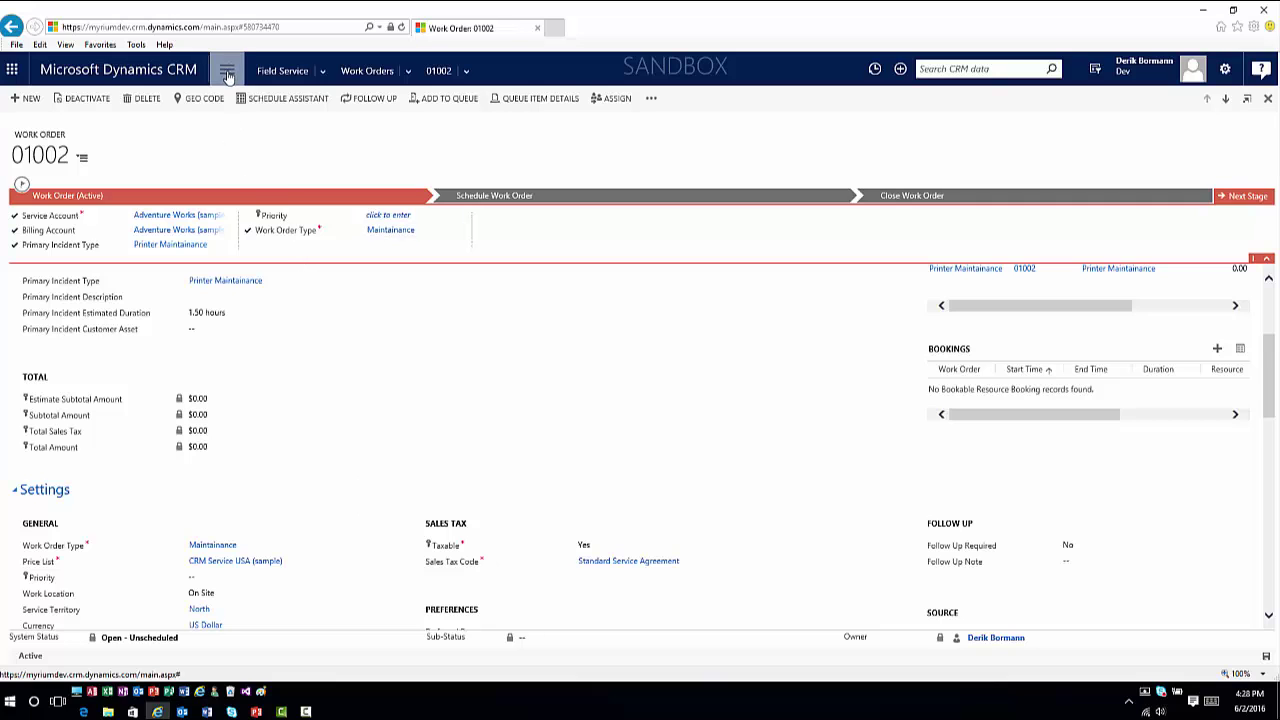
{"action": "left_click", "coordinate": [300, 70]}
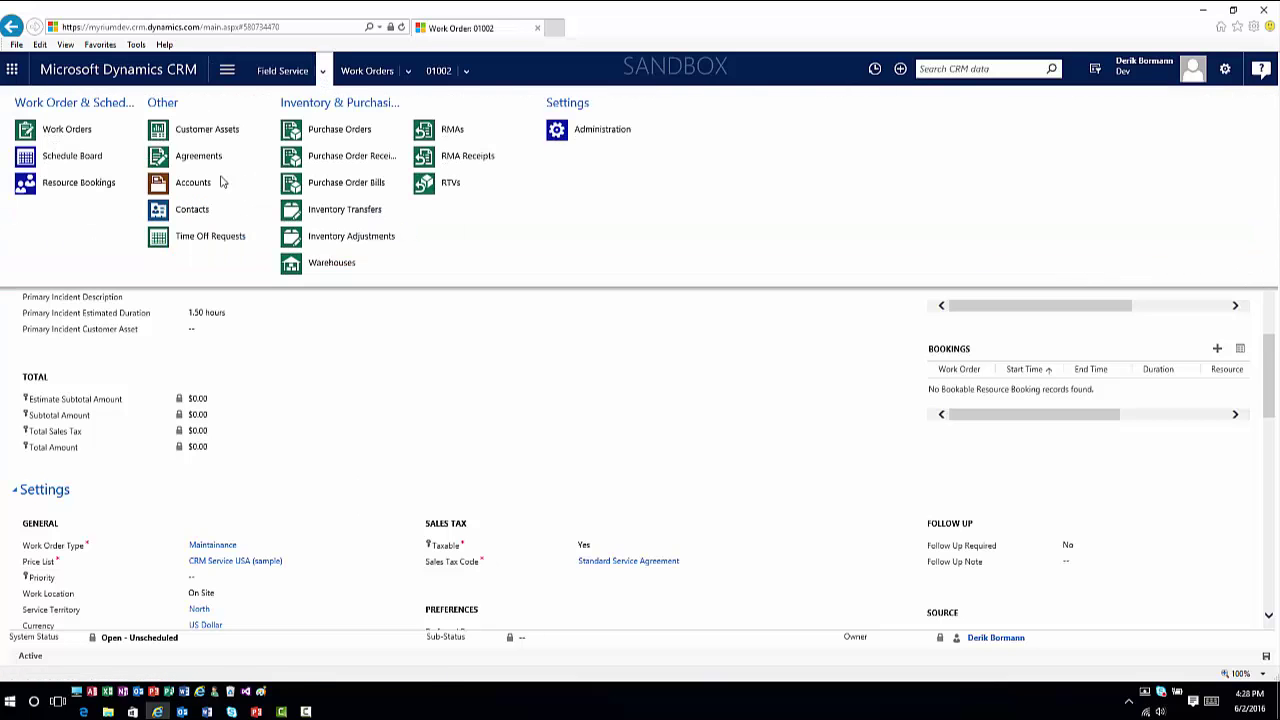
{"action": "left_click", "coordinate": [97, 168]}
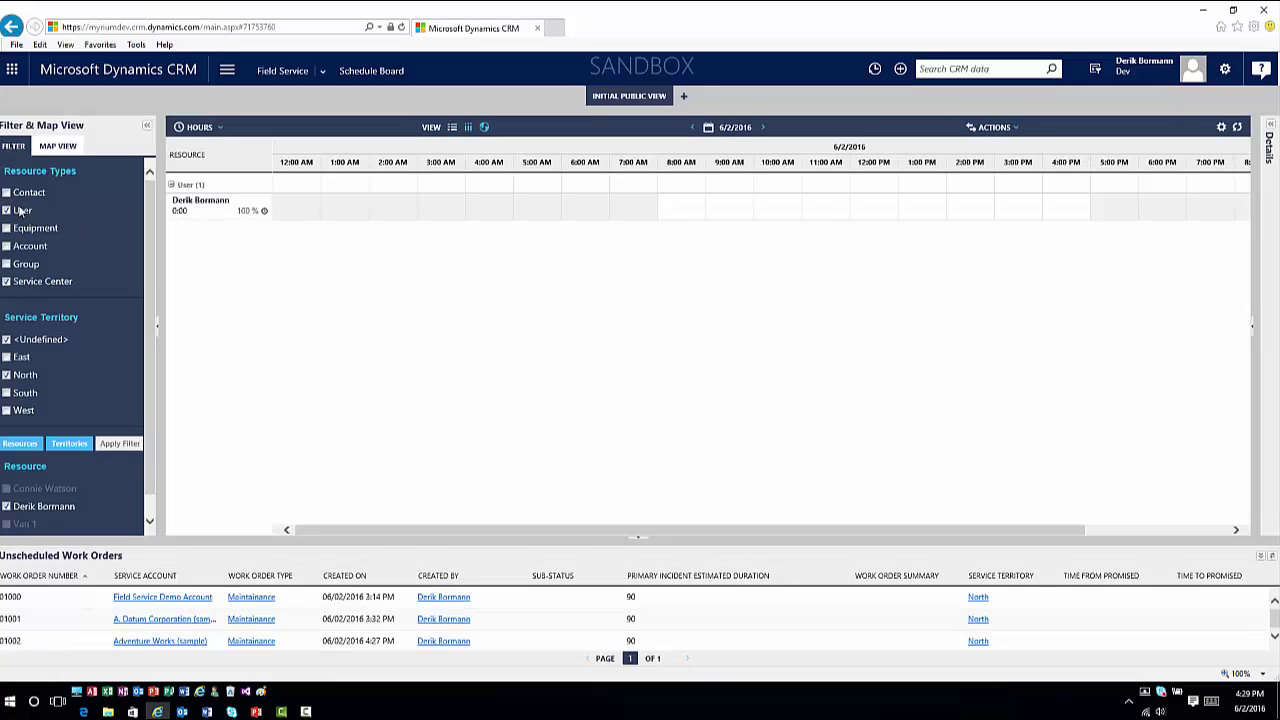
Add the East, South and West territories and the unselected user resource to the schedule board filter and apply it.
{"action": "left_click", "coordinate": [7, 357]}
{"action": "left_click", "coordinate": [7, 393]}
{"action": "left_click", "coordinate": [130, 445]}
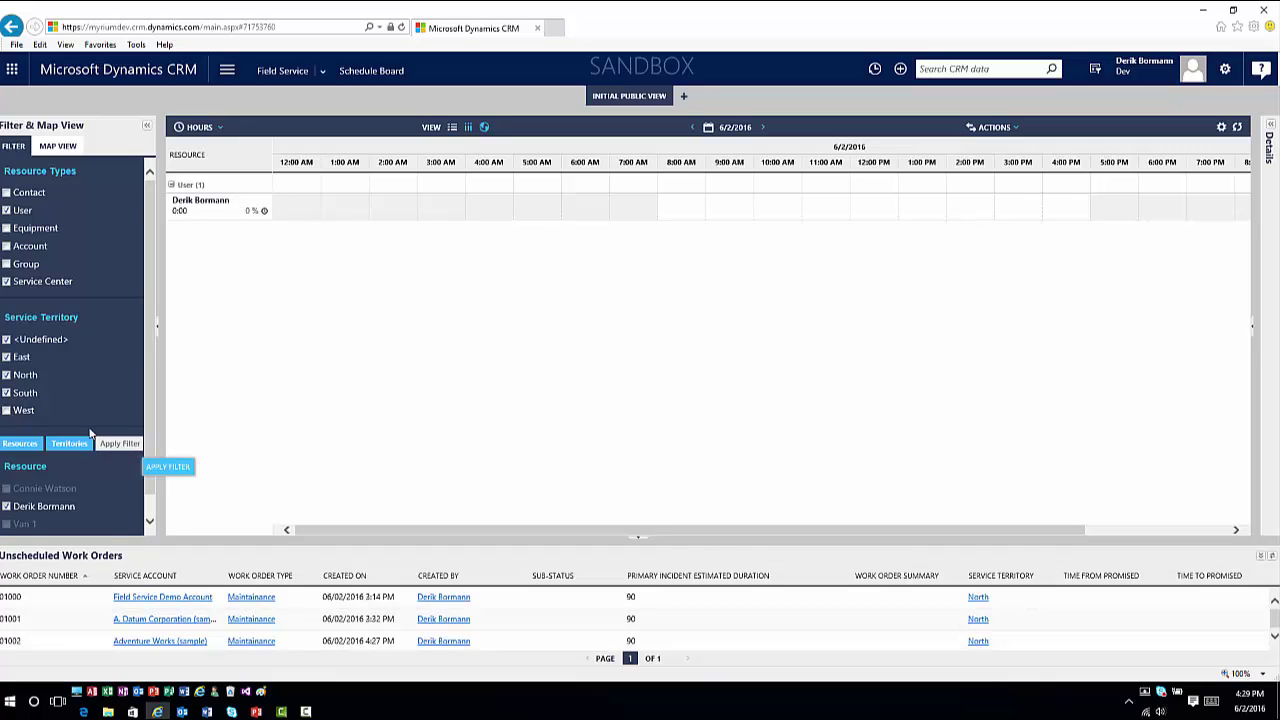
{"action": "left_click", "coordinate": [7, 411]}
{"action": "left_click", "coordinate": [118, 444]}
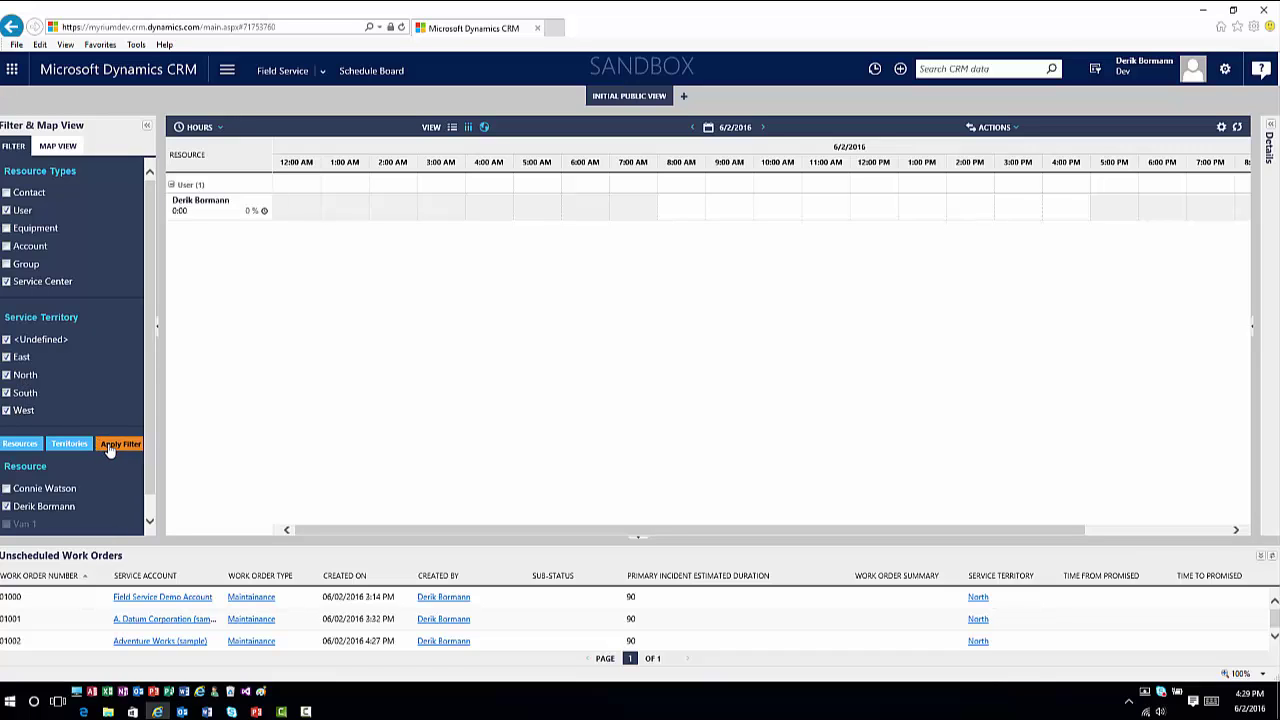
{"action": "left_click", "coordinate": [8, 489]}
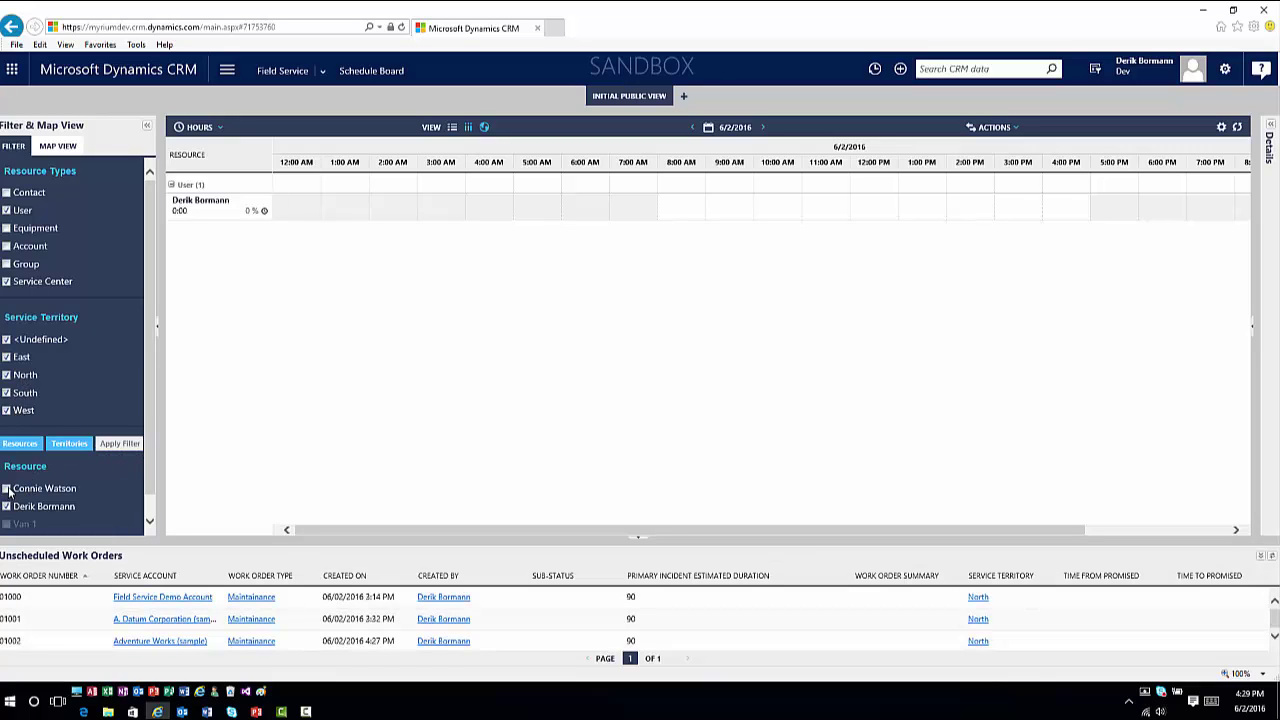
{"action": "left_click", "coordinate": [120, 445]}
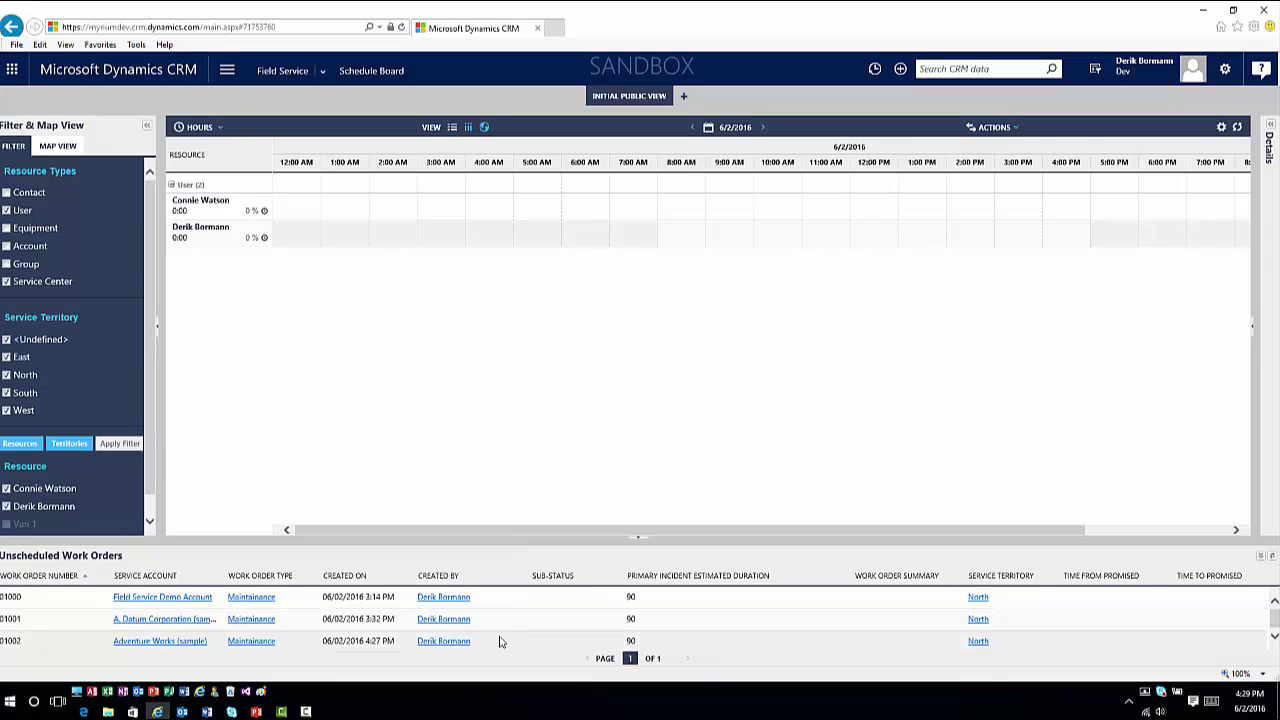
Schedule the Field Service Demo Account work order for the first user at about 8:30 AM and the other two for the second at about 10:00 AM and 12:15 PM.
{"action": "left_click_drag", "start_coordinate": [508, 605], "coordinate": [692, 206]}
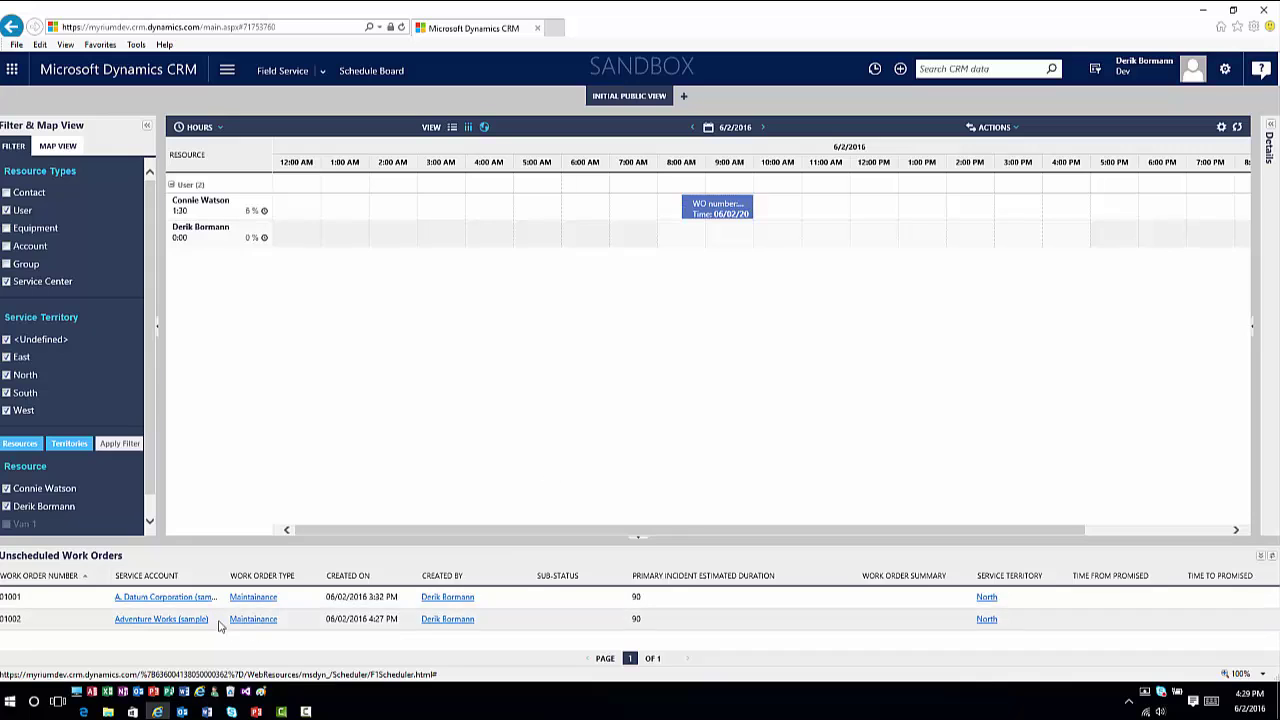
{"action": "left_click_drag", "start_coordinate": [300, 607], "coordinate": [763, 242]}
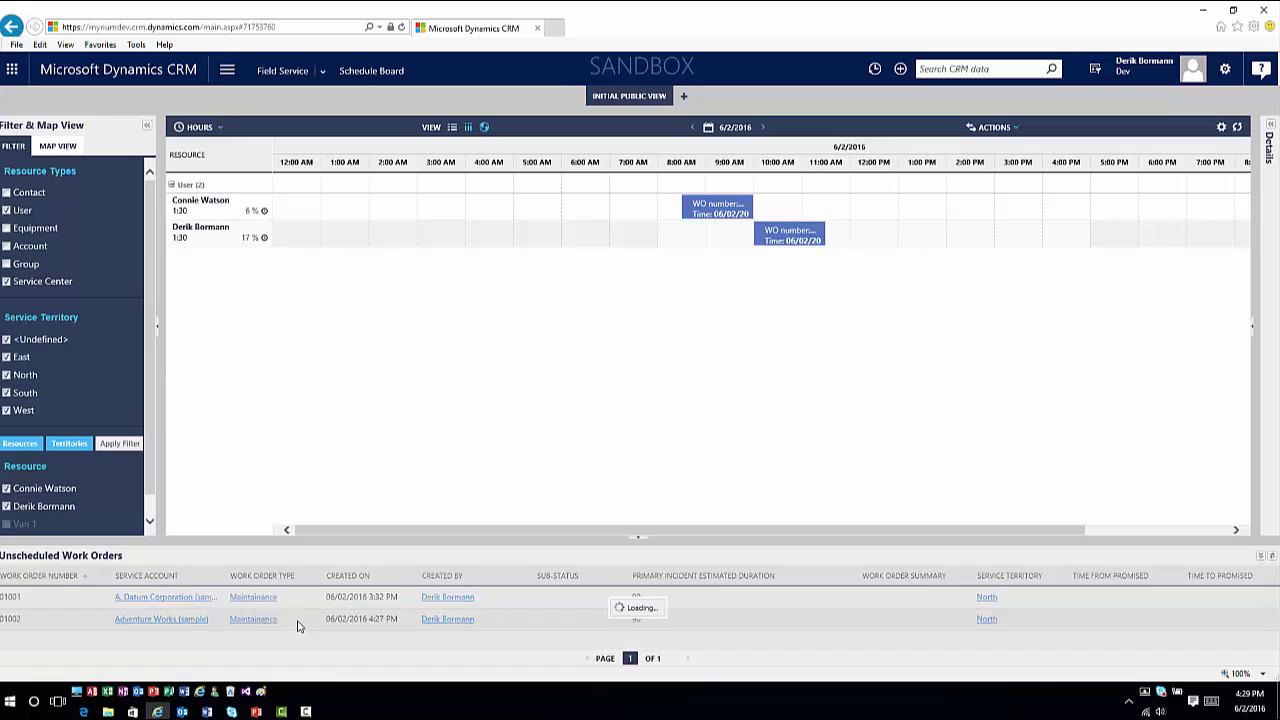
{"action": "left_click_drag", "start_coordinate": [300, 599], "coordinate": [869, 278]}
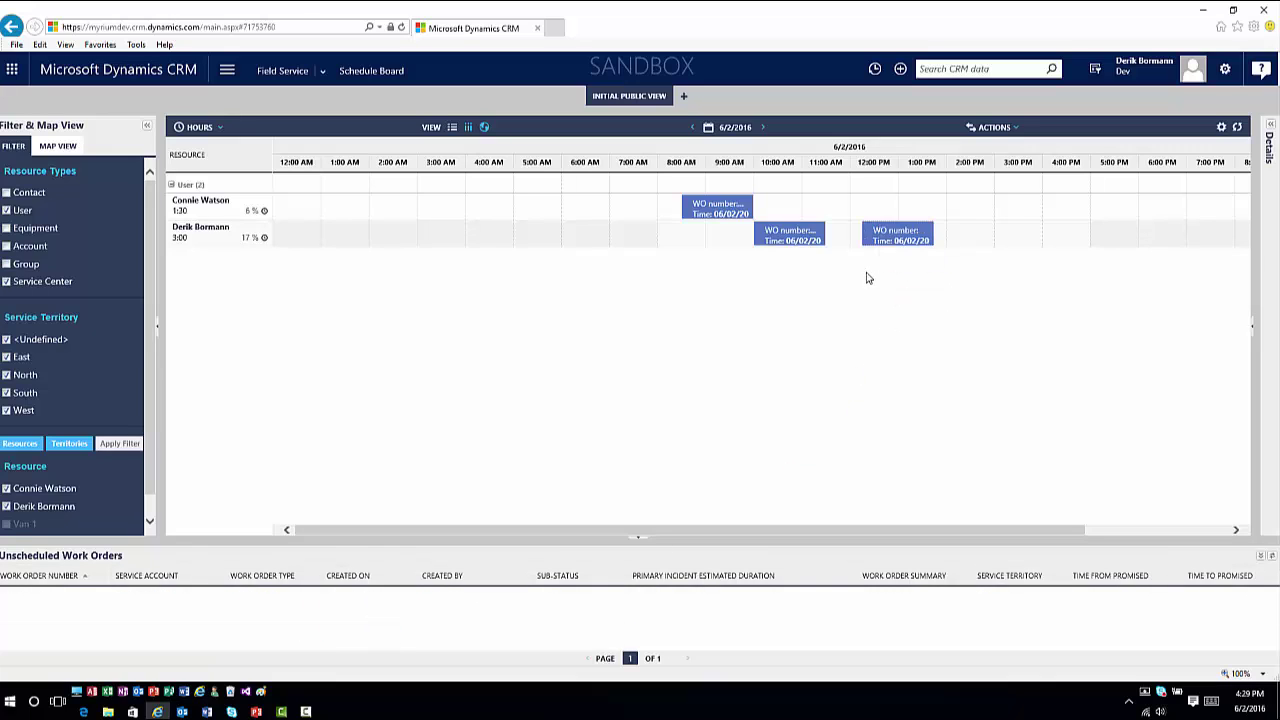
Display the schedule board's map view for the scheduled work orders.
{"action": "left_click", "coordinate": [58, 147]}
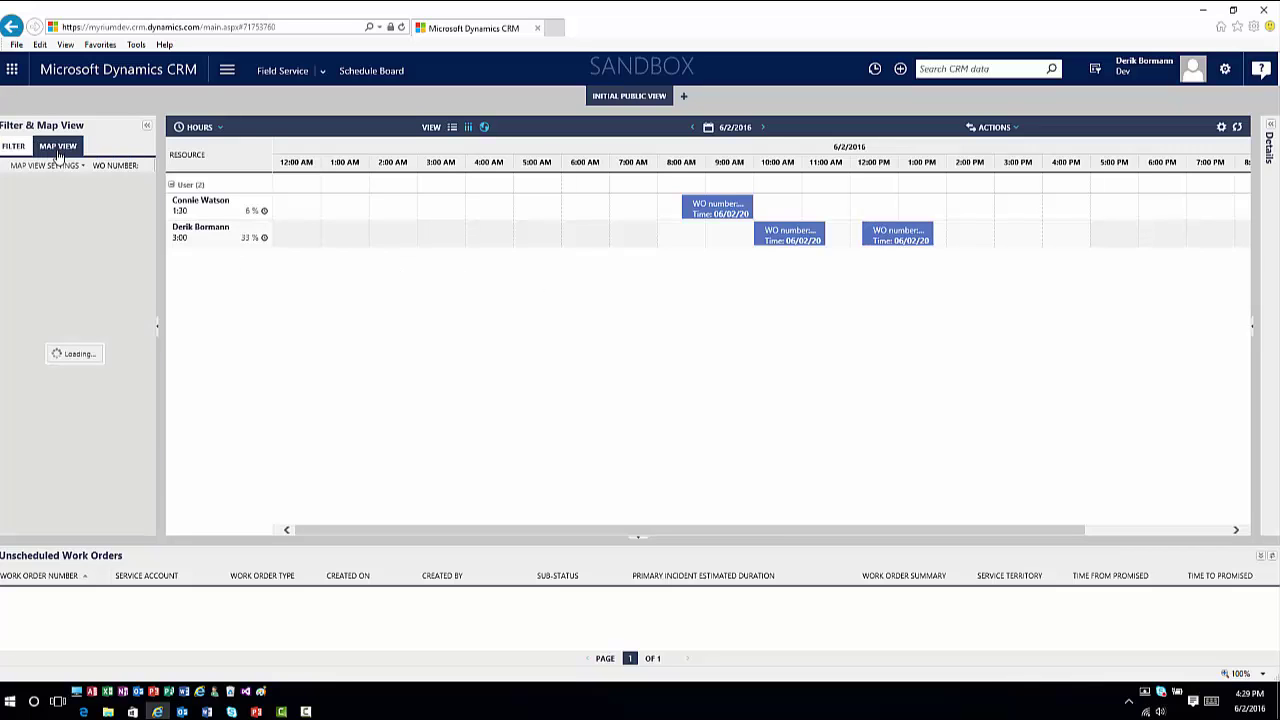